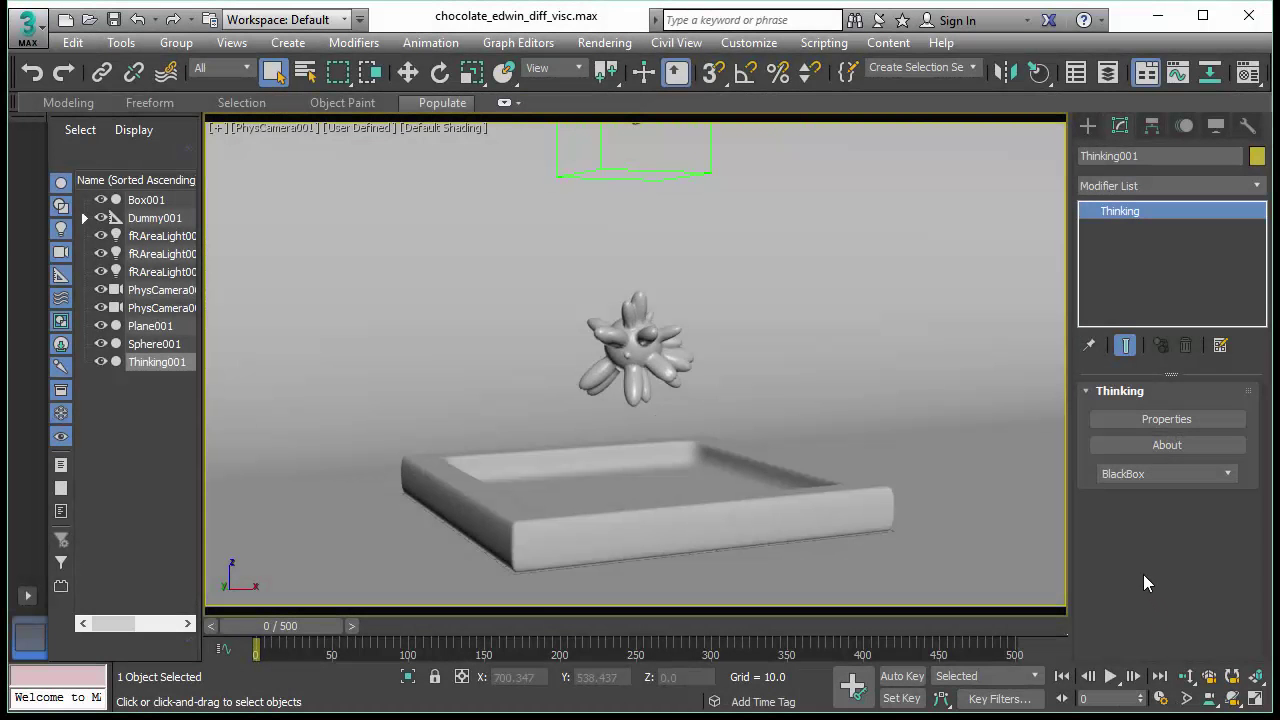
Play the simulation until frame 255, then open the Thinking Particles properties window
click(1112, 677)
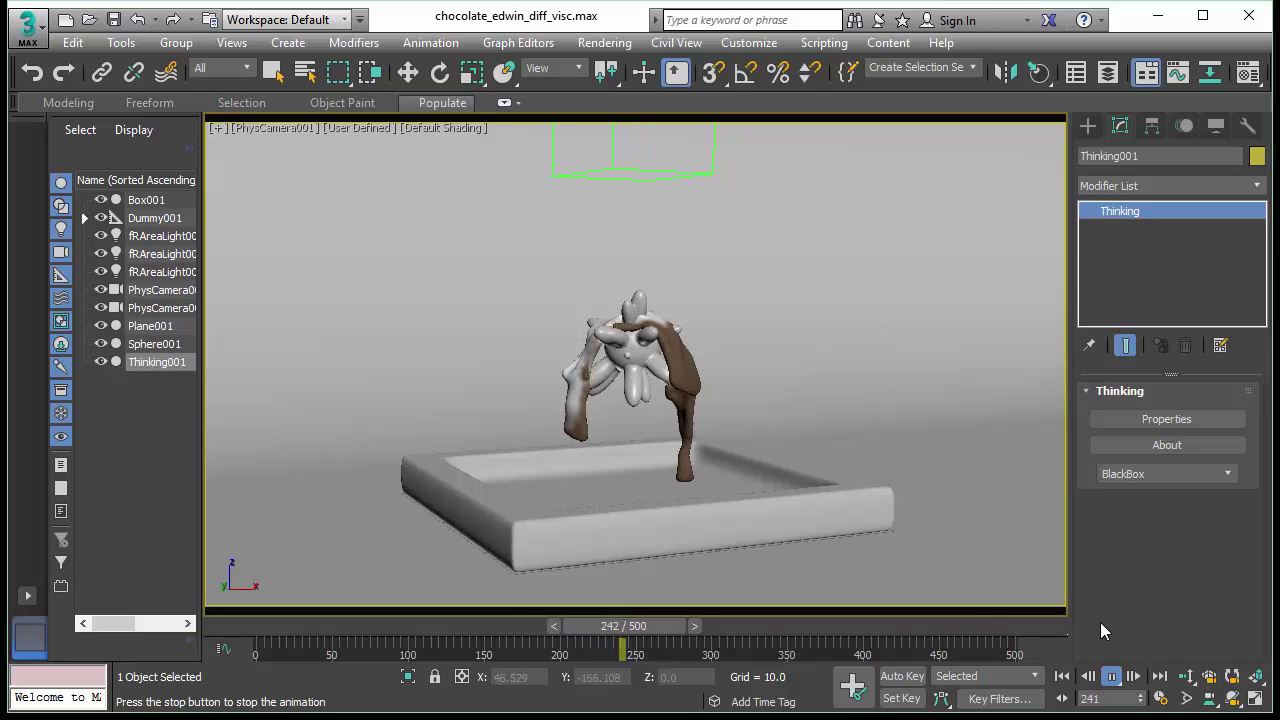
click(1112, 677)
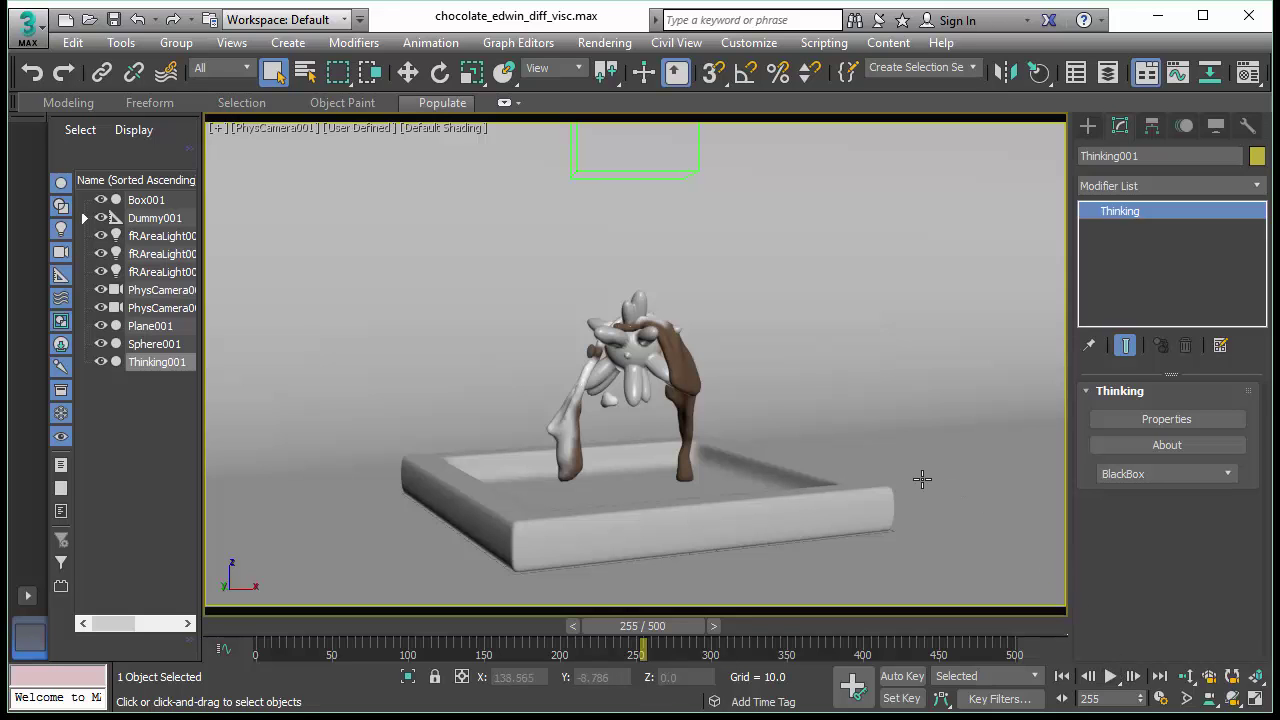
click(1166, 420)
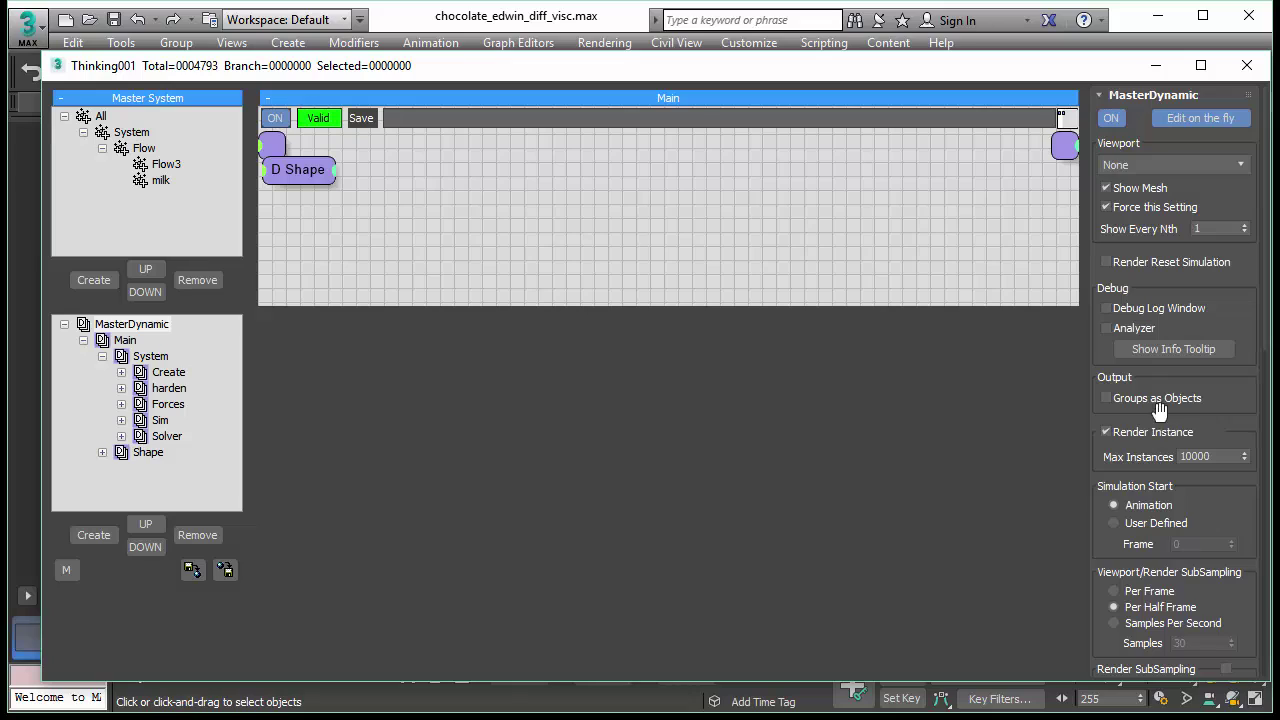
Expand Create > Particles in the MasterDynamic tree and show the Particles node graph
click(121, 372)
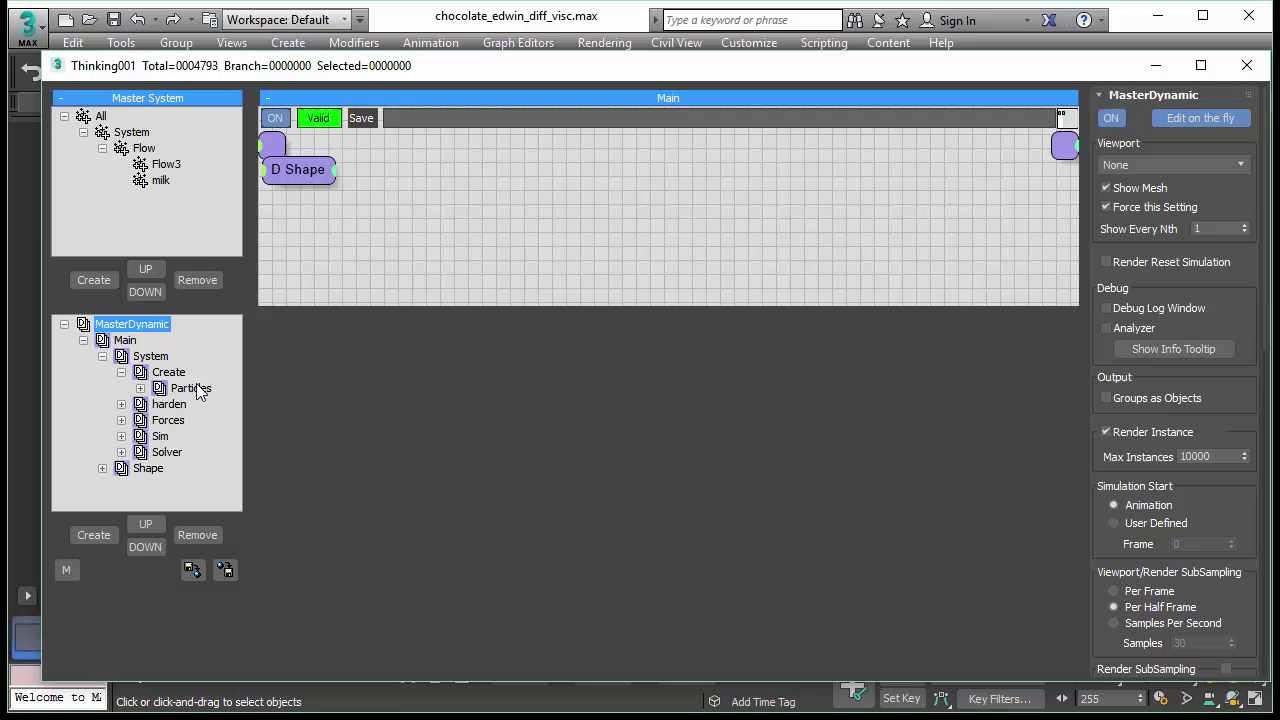
click(141, 389)
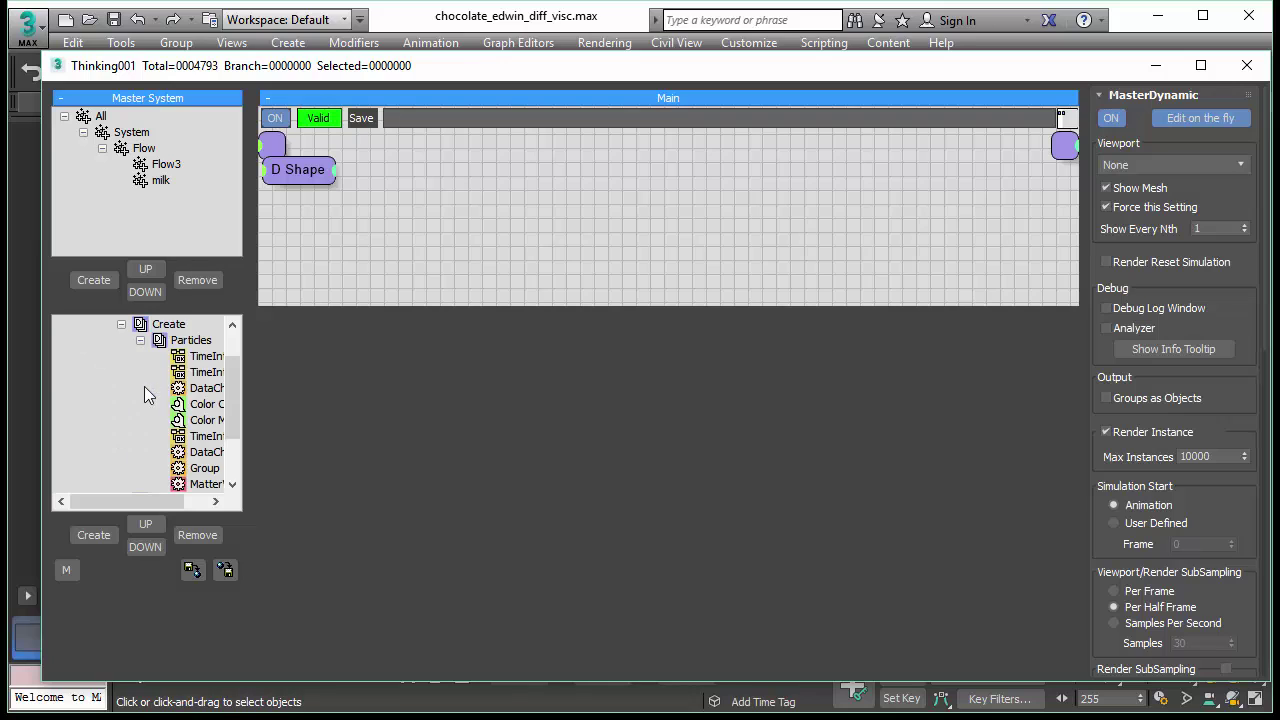
click(192, 341)
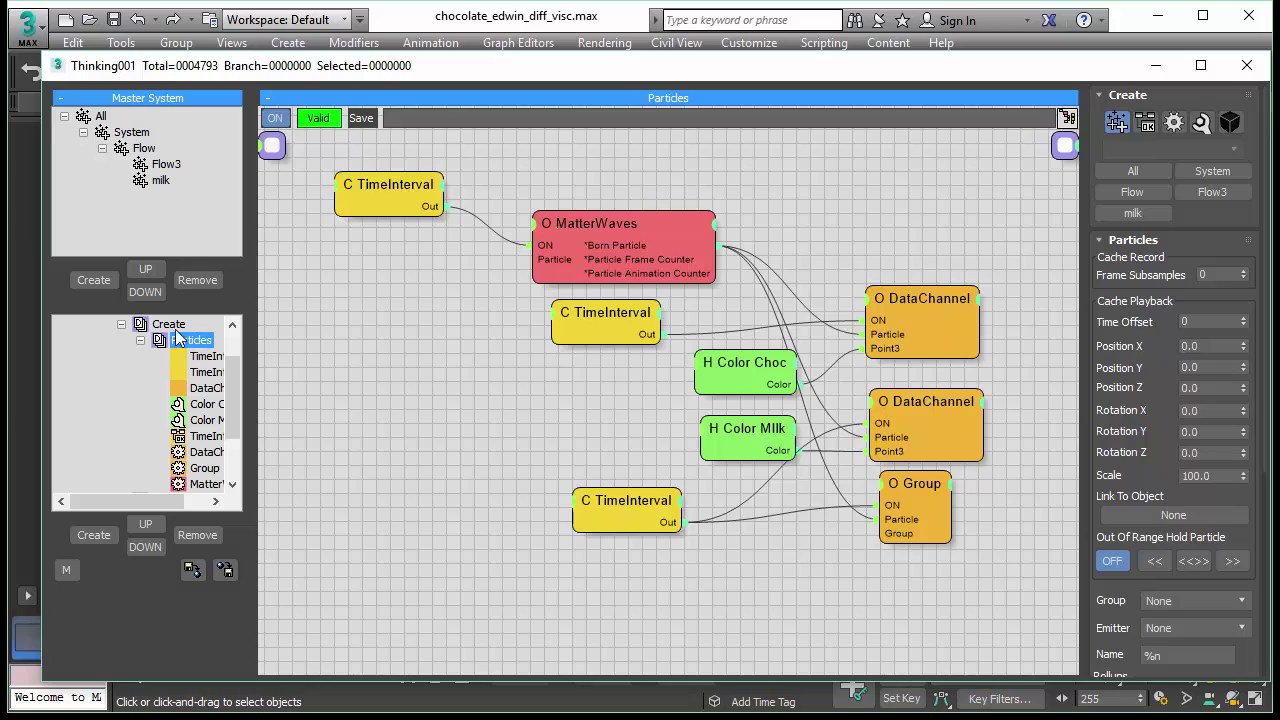
Inspect the MatterWaves emitter and the TimeInterval frame ranges, including 0–110 and 111–175
click(392, 192)
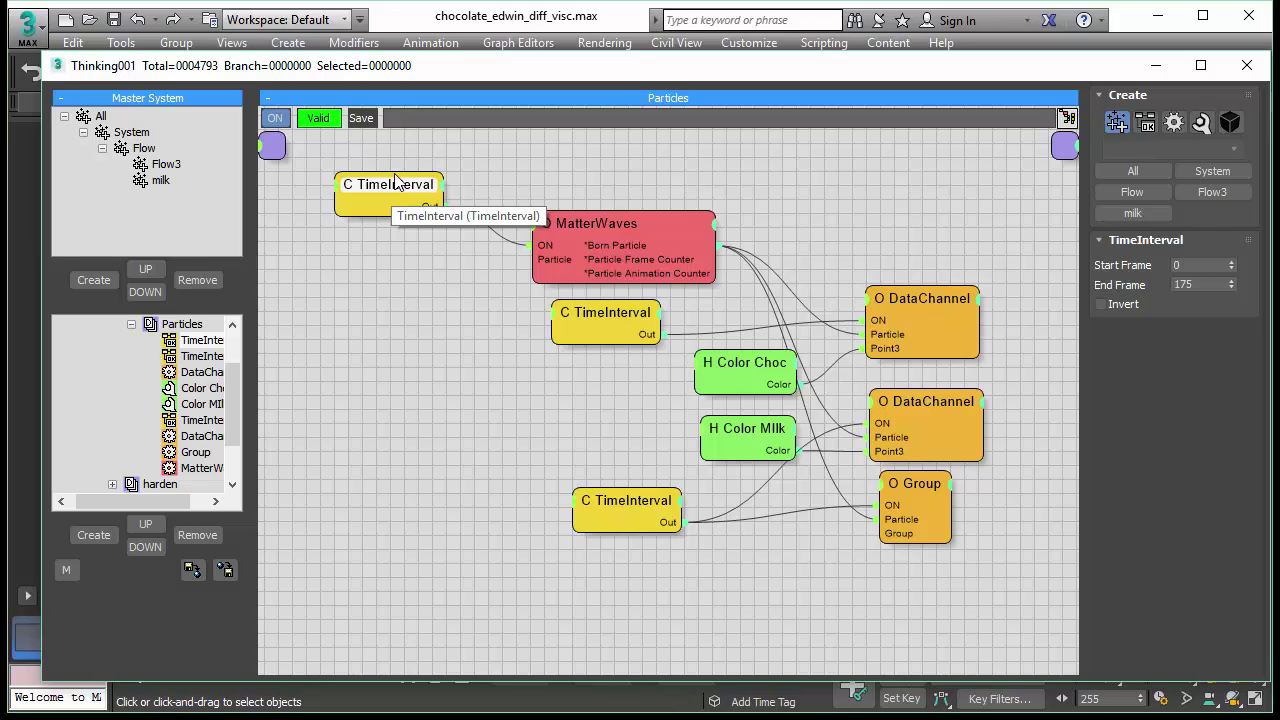
click(650, 222)
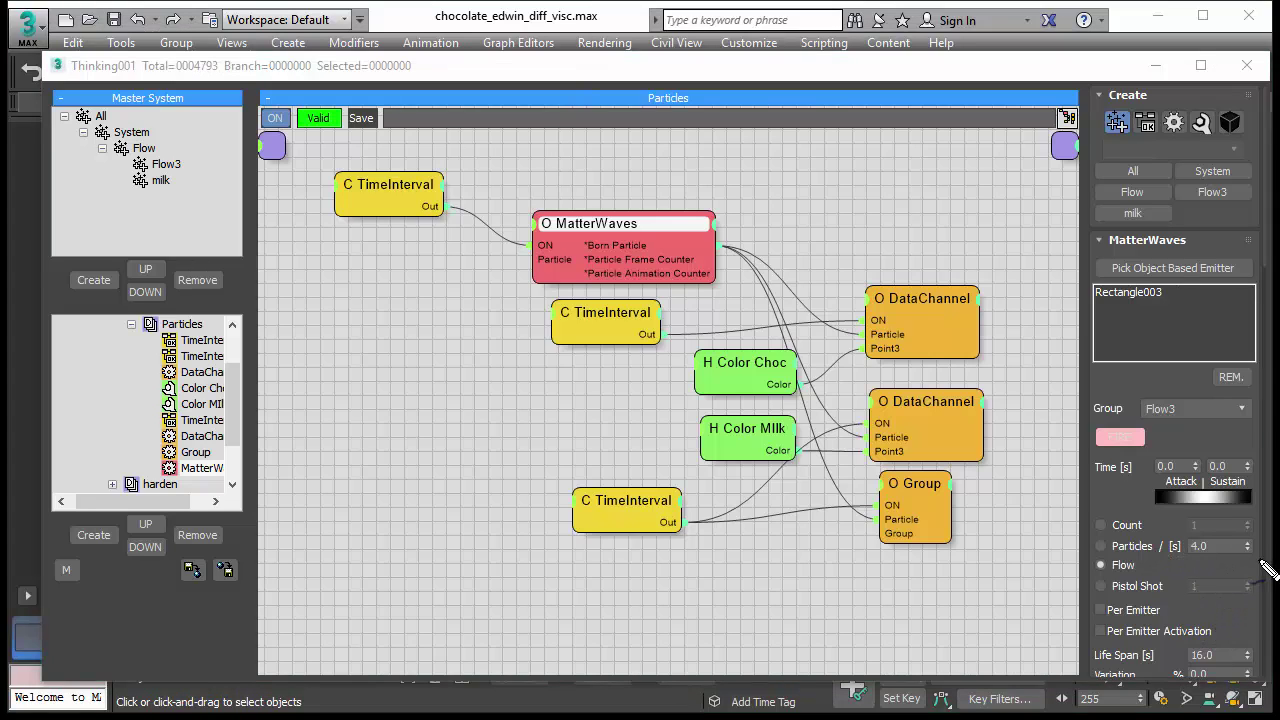
mouse_move(1172, 555)
mouse_down()
mouse_move(1126, 547)
mouse_move(1086, 572)
mouse_move(1093, 587)
mouse_move(1133, 591)
mouse_move(1163, 558)
mouse_up()
click(608, 313)
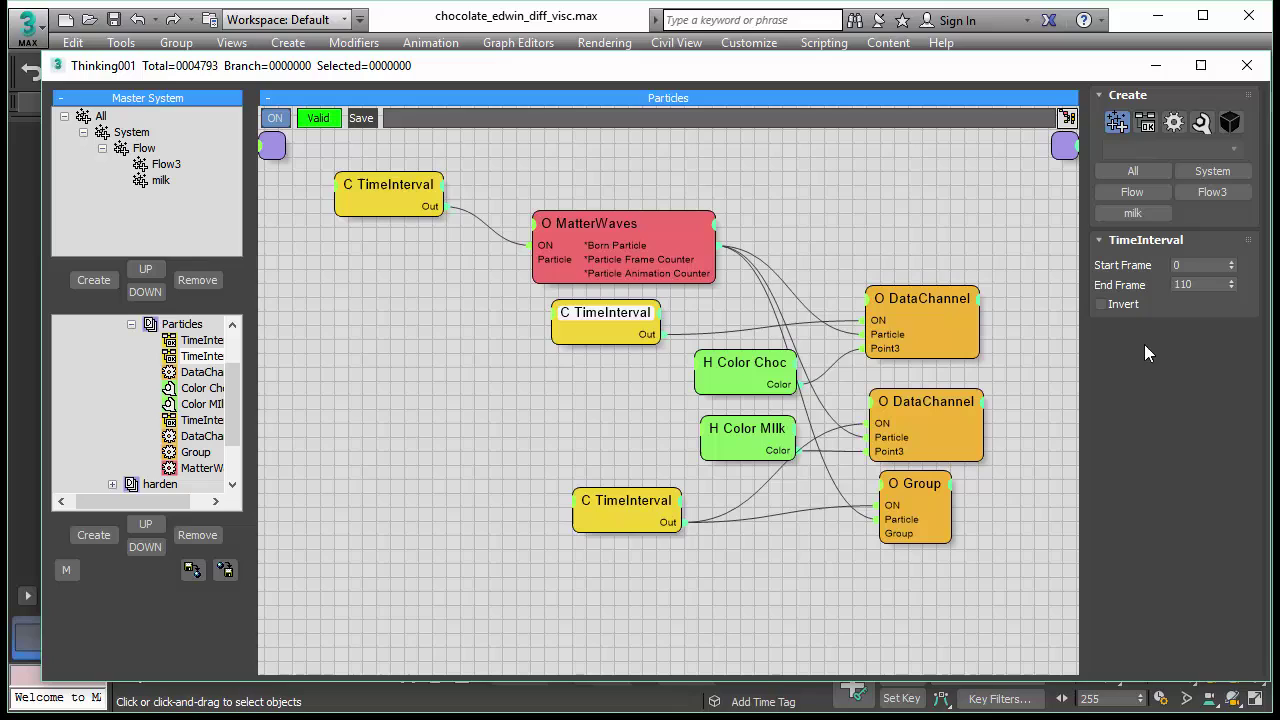
click(620, 498)
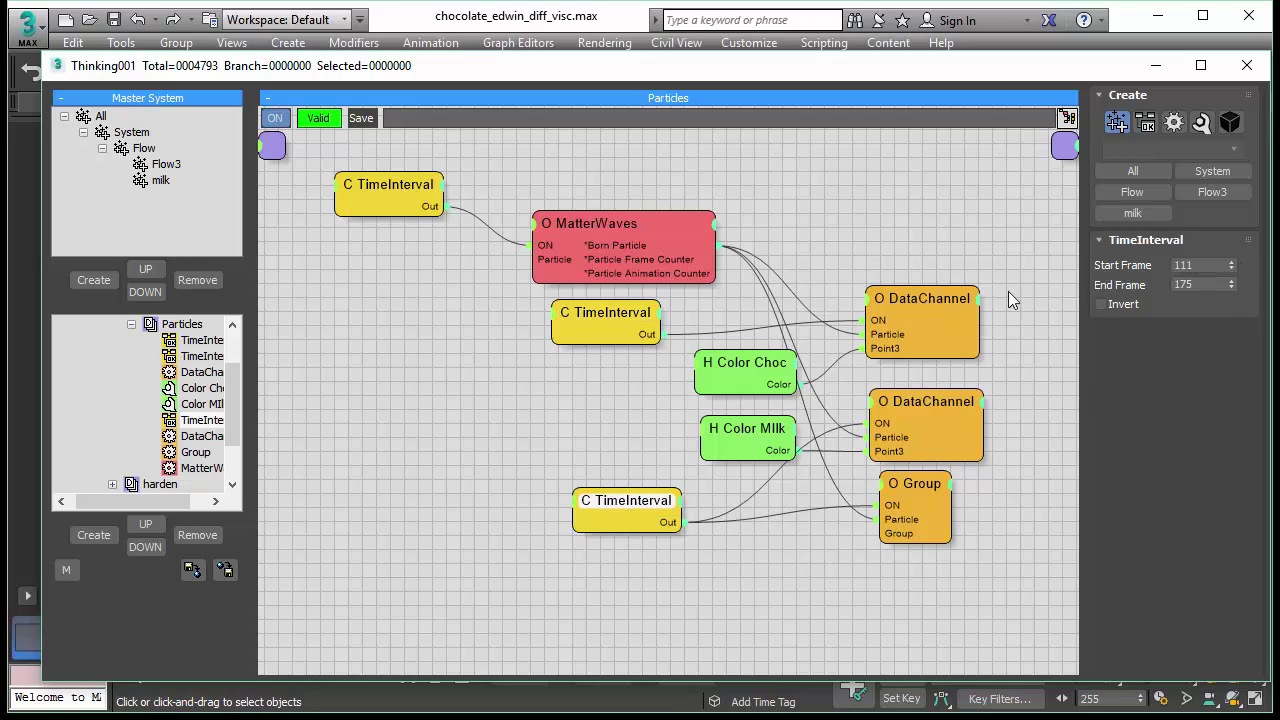
Check both DataChannel nodes, then view the Flow3 and milk groups' color and data channels
click(932, 298)
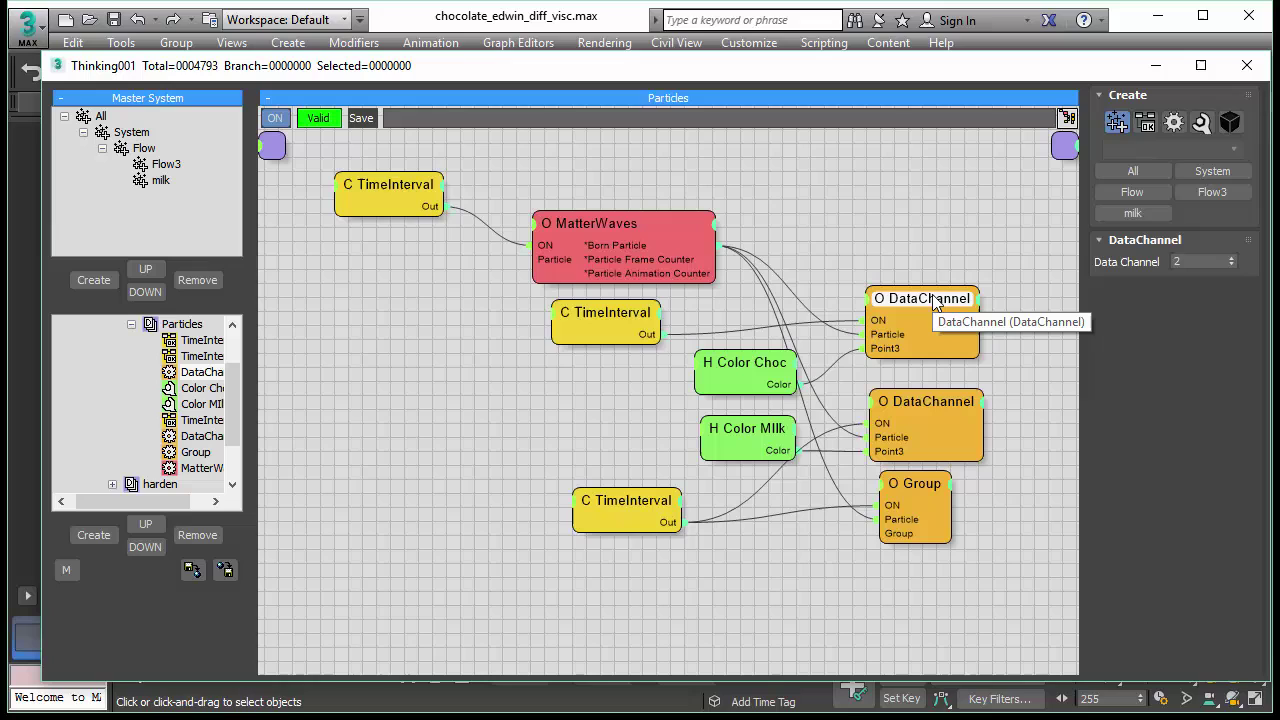
click(912, 399)
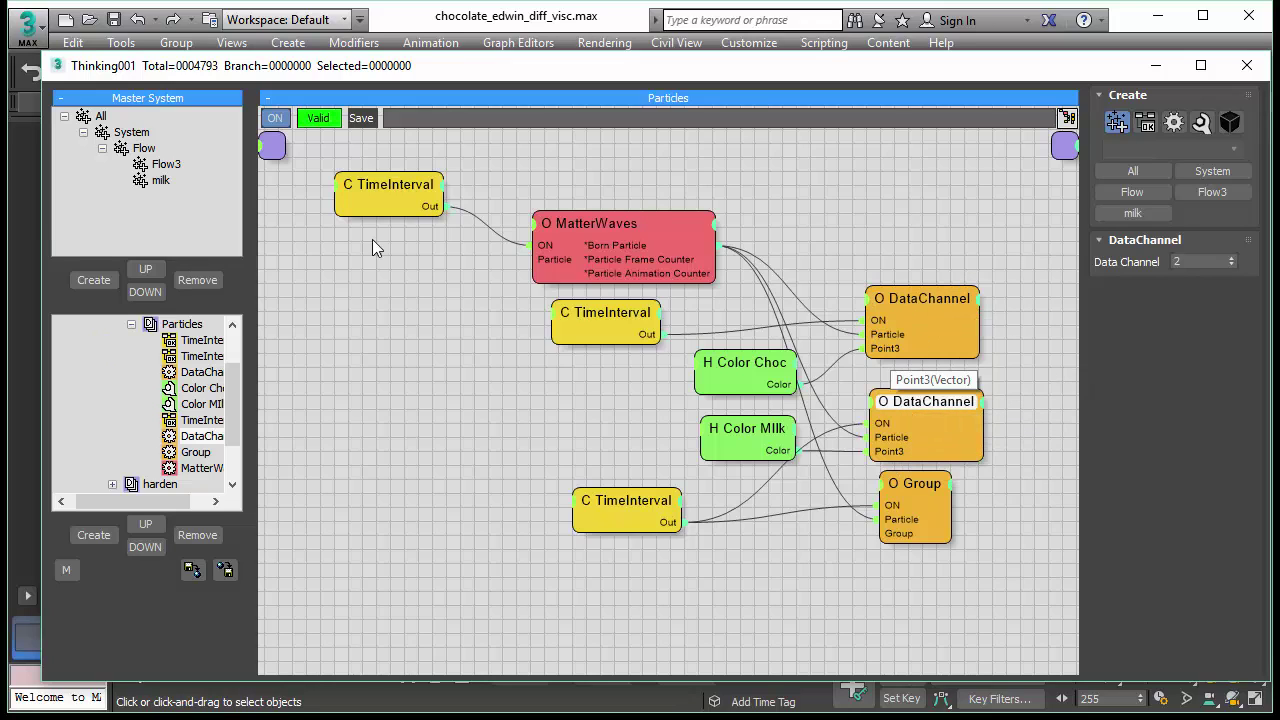
click(168, 163)
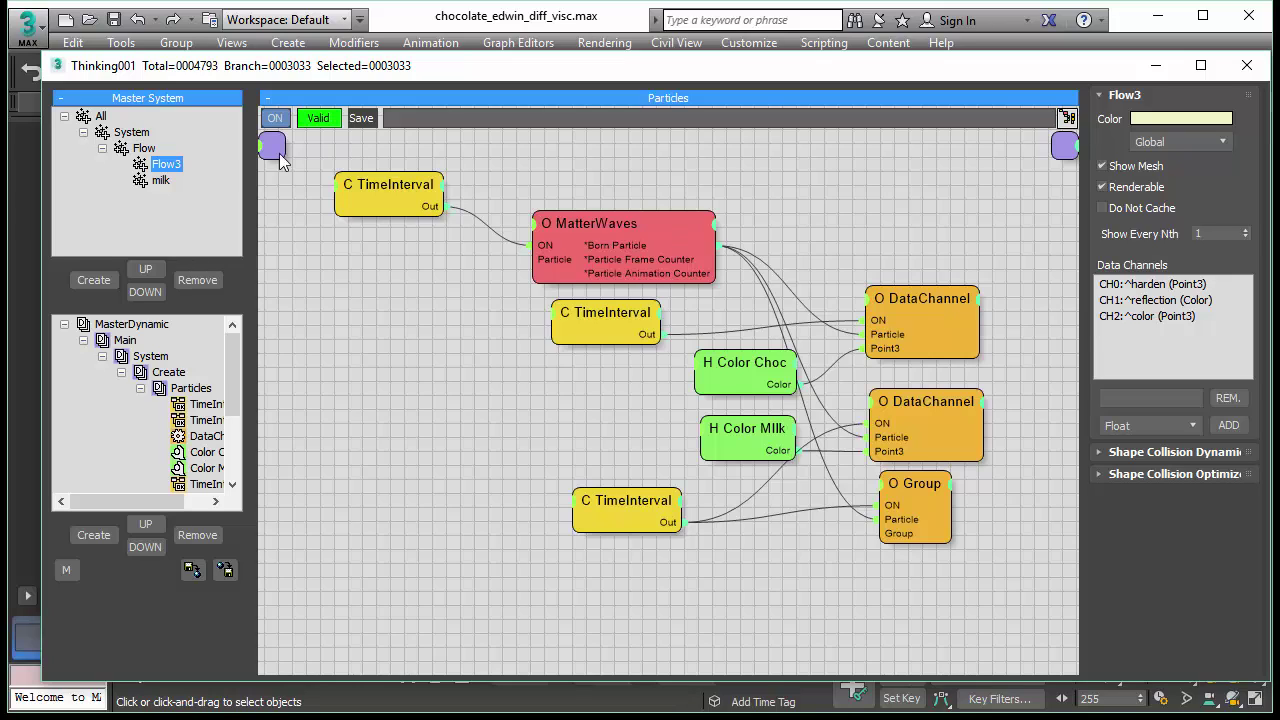
click(166, 181)
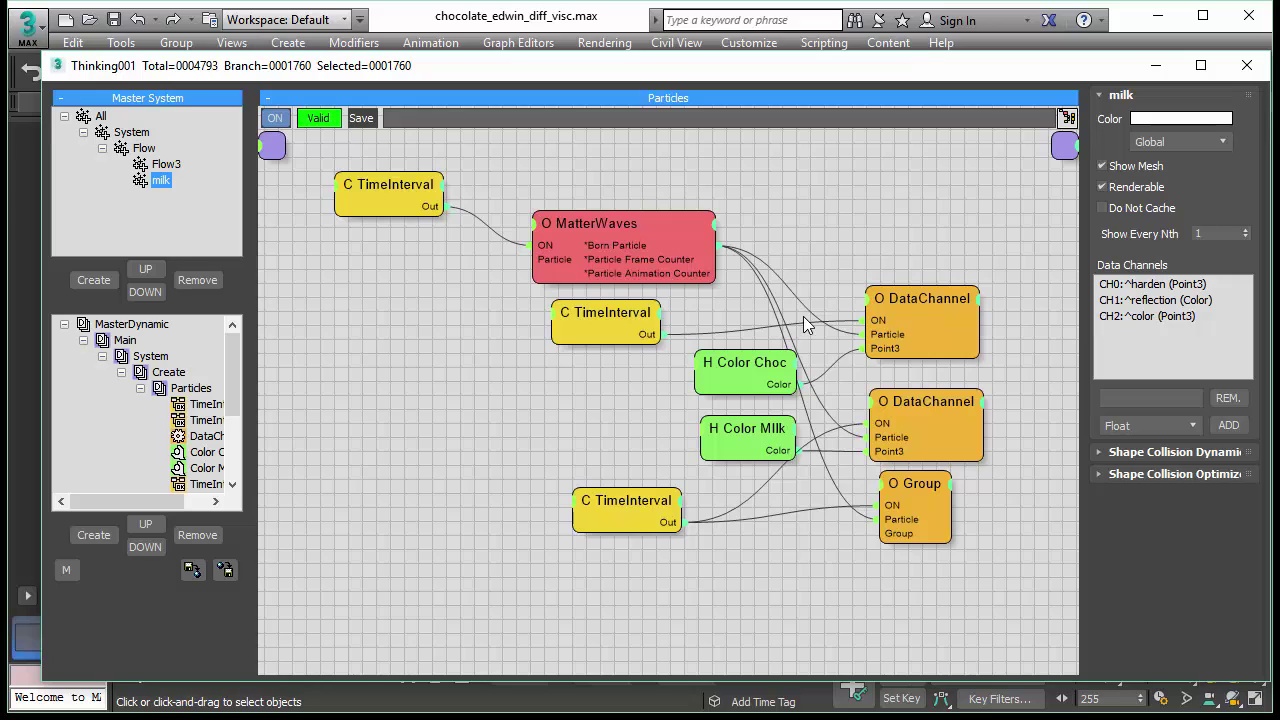
Compare the chocolate and milk color values, recheck the middle TimeInterval, and collapse Particles
click(748, 365)
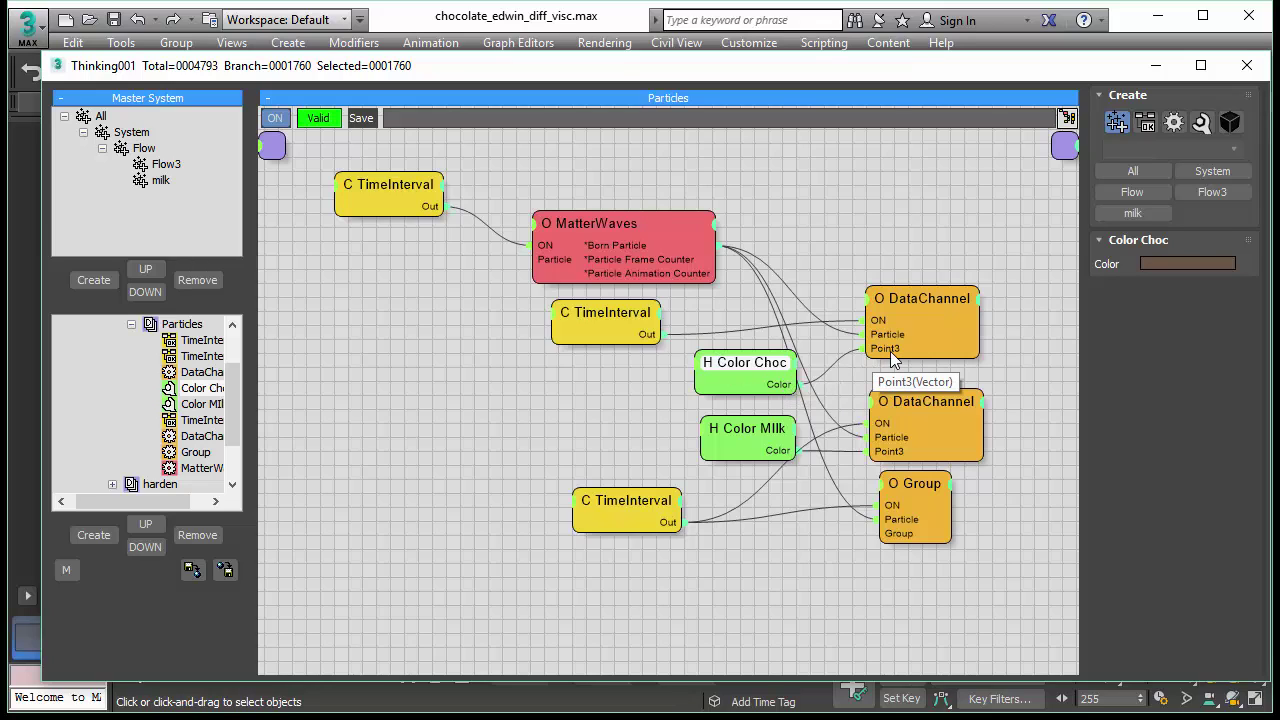
click(594, 314)
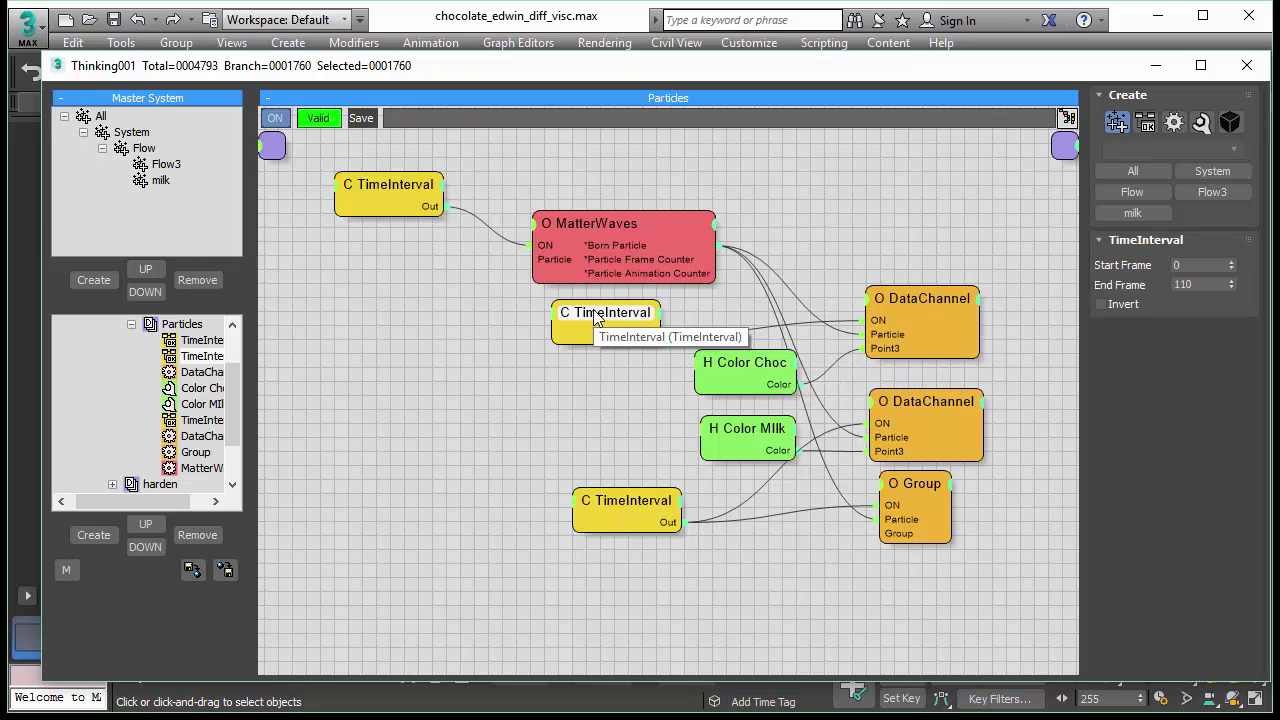
click(752, 432)
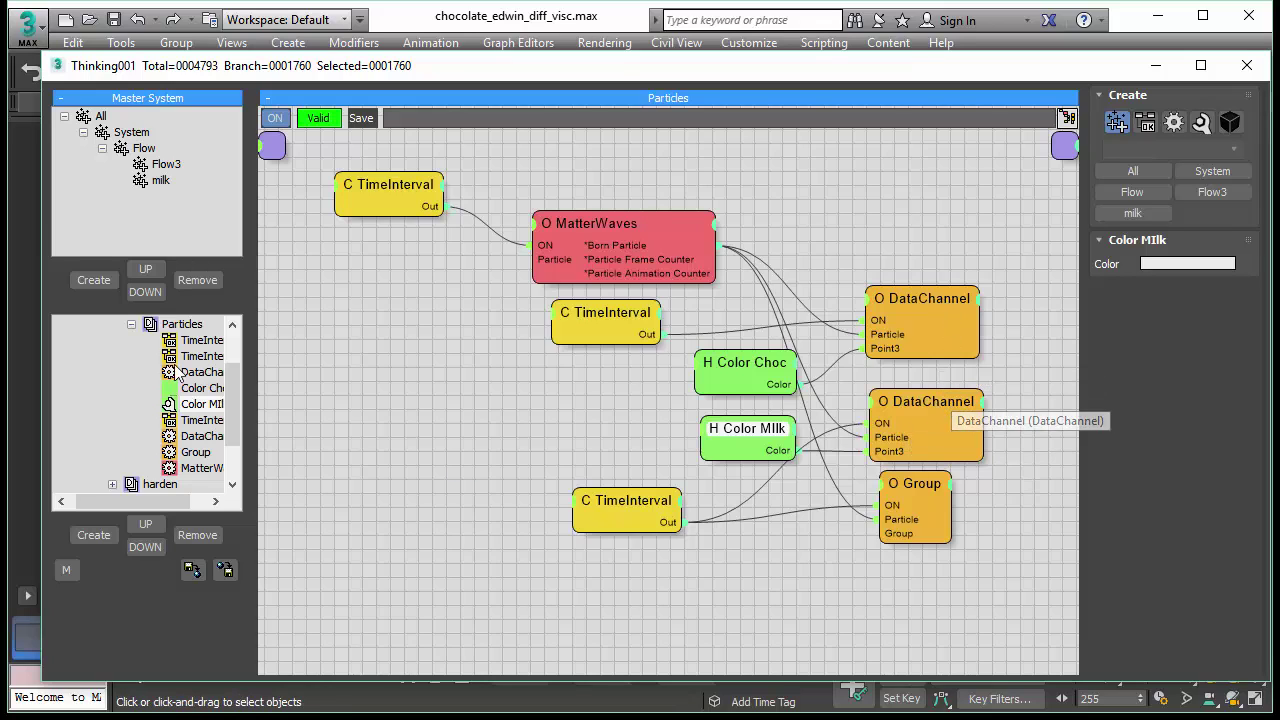
click(133, 322)
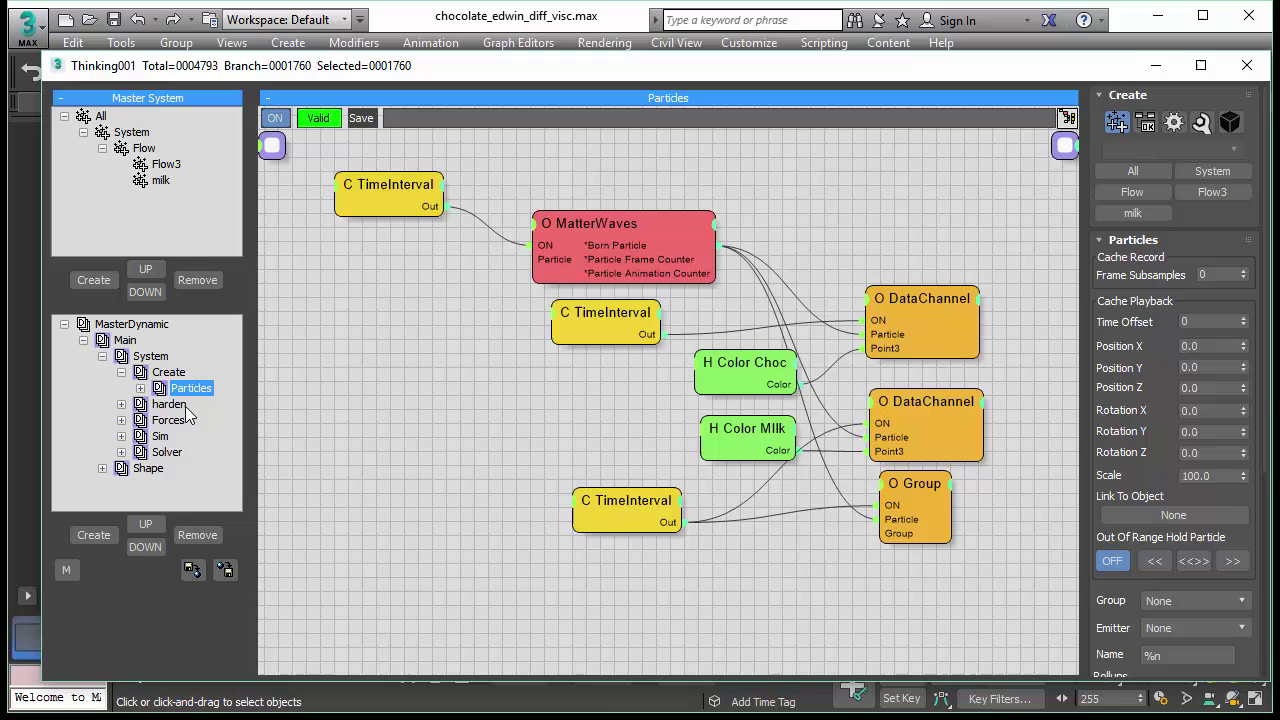
click(186, 412)
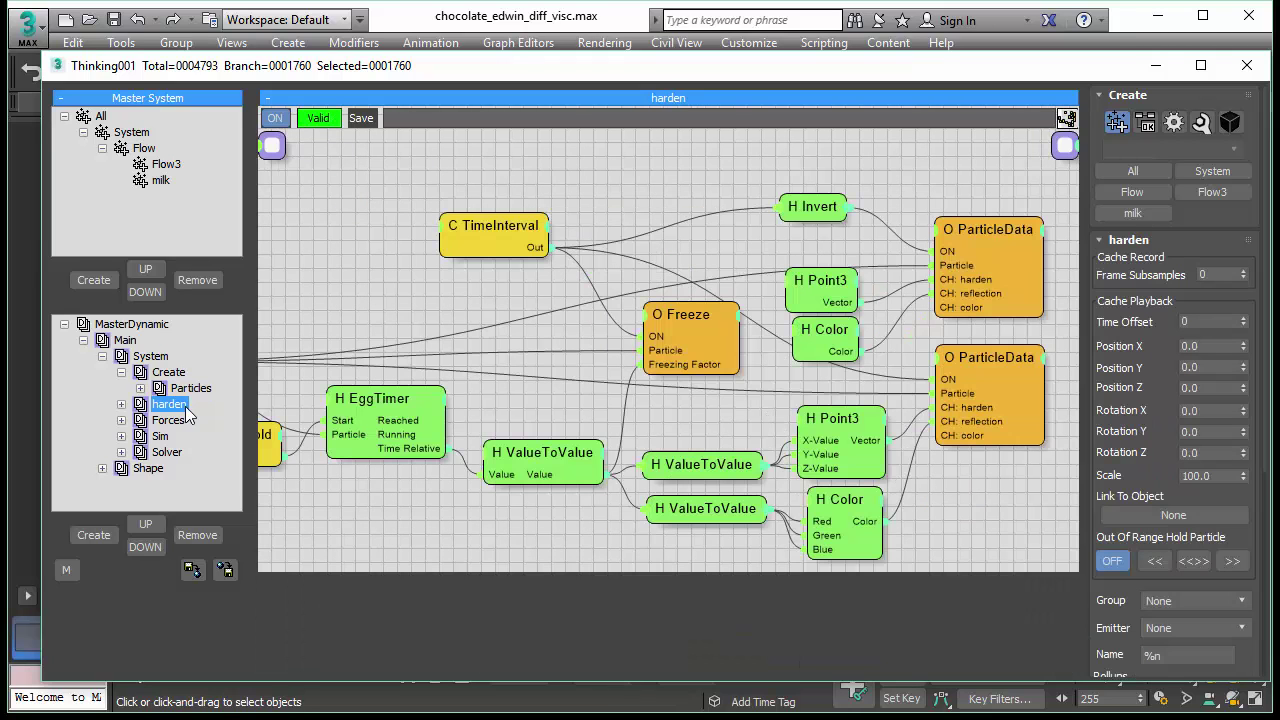
middle_drag(391, 277, 620, 257)
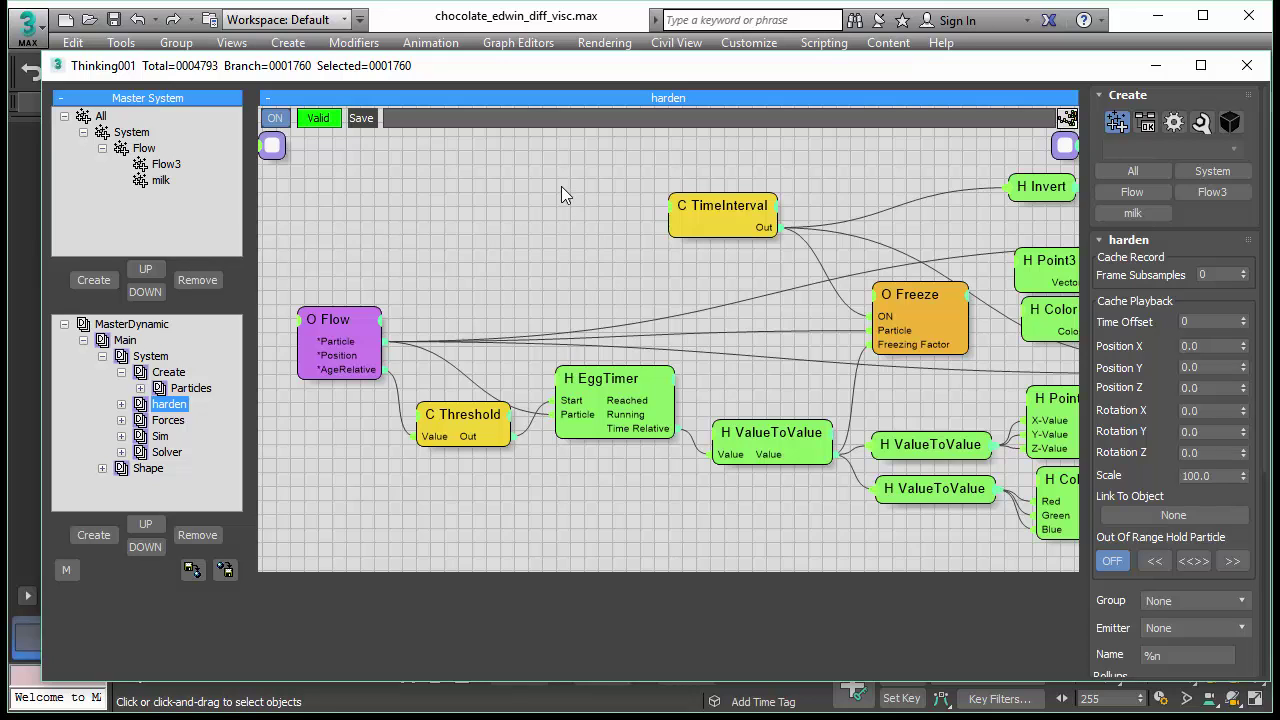
middle_drag(563, 180, 467, 190)
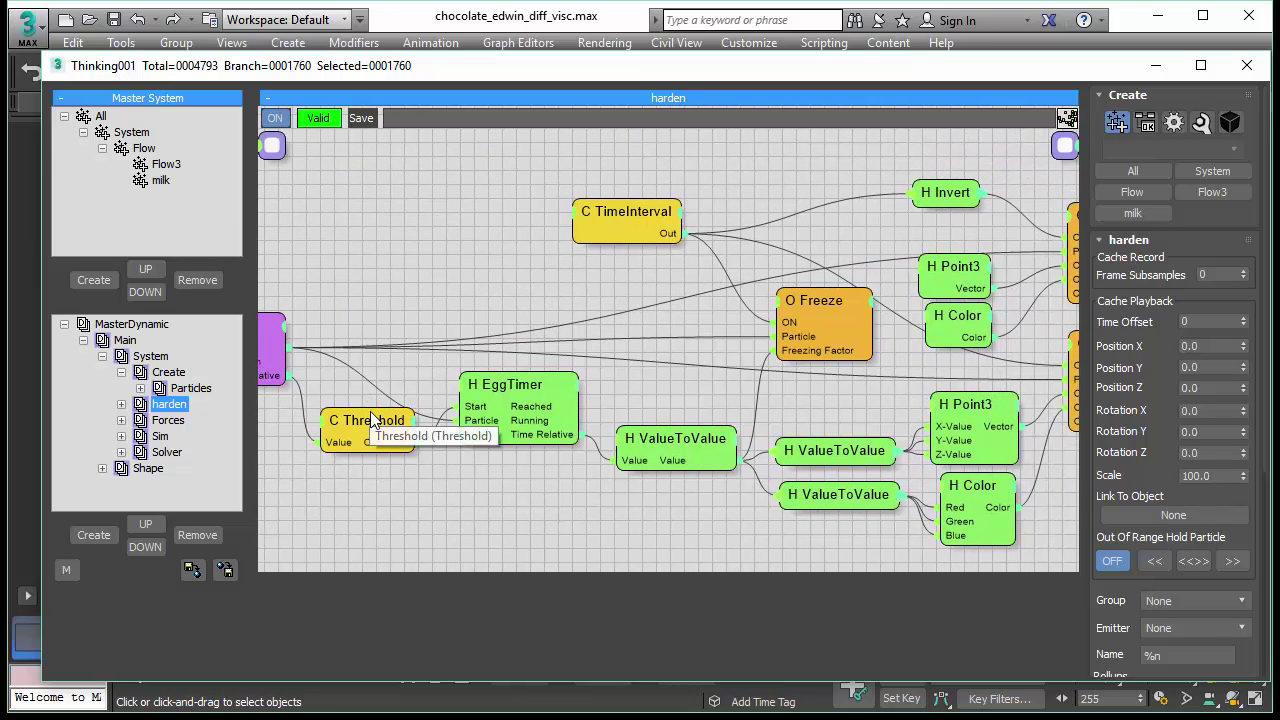
click(372, 420)
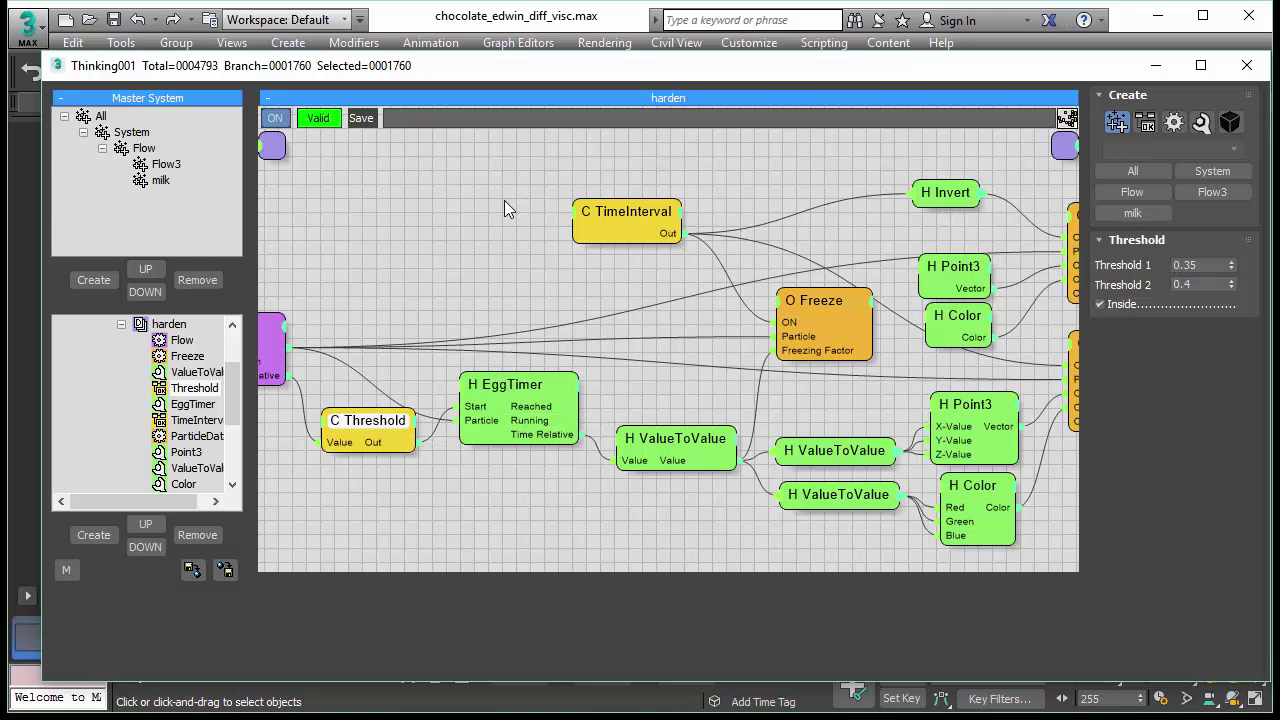
middle_drag(500, 200, 380, 192)
click(416, 385)
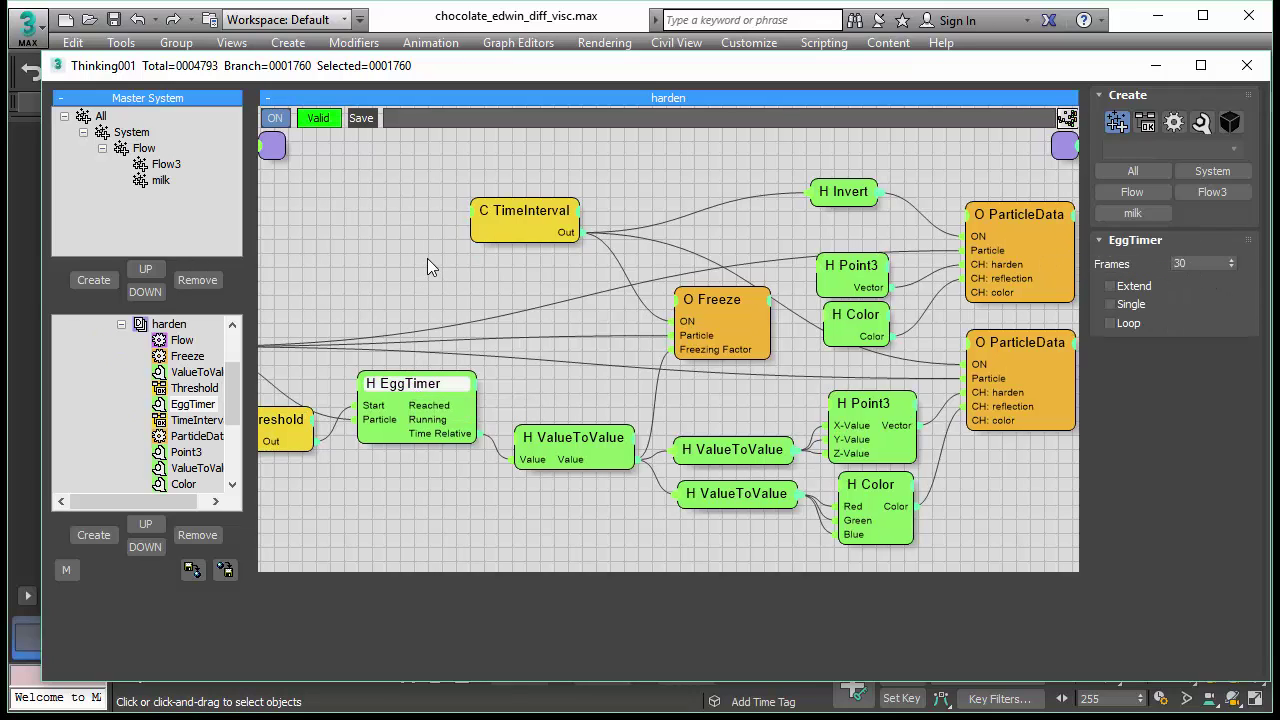
middle_drag(495, 268, 413, 289)
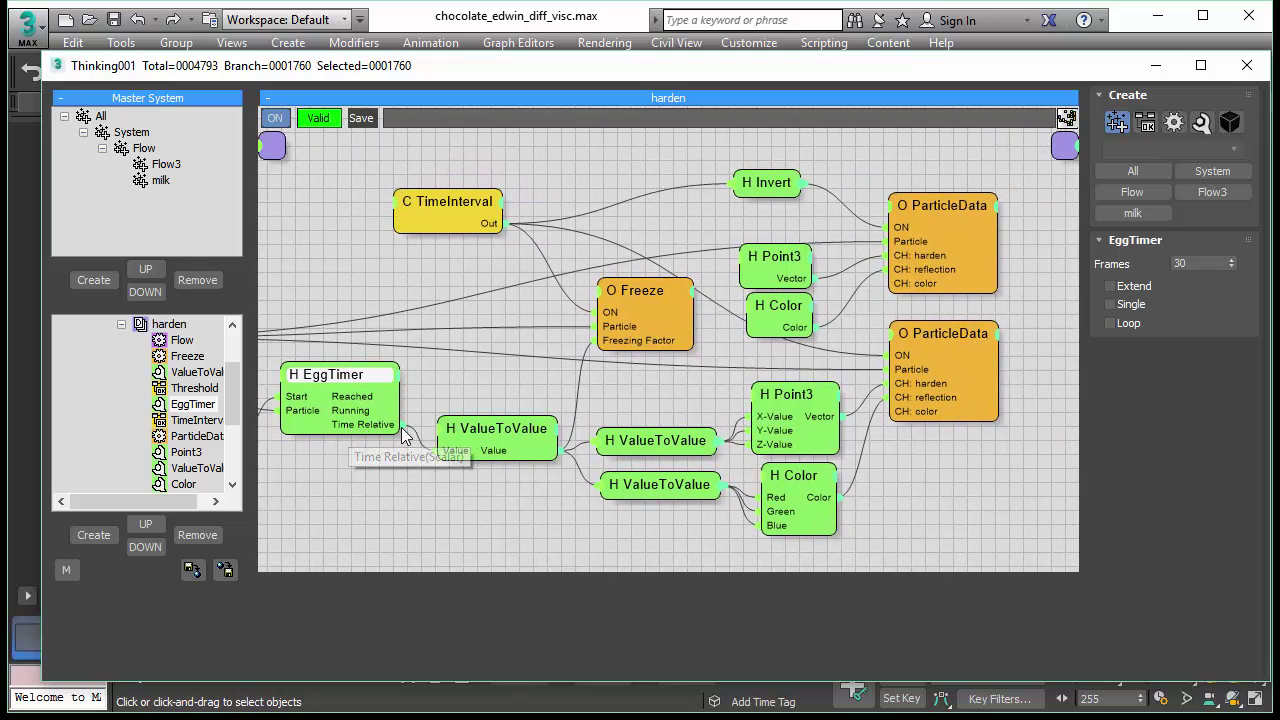
click(489, 430)
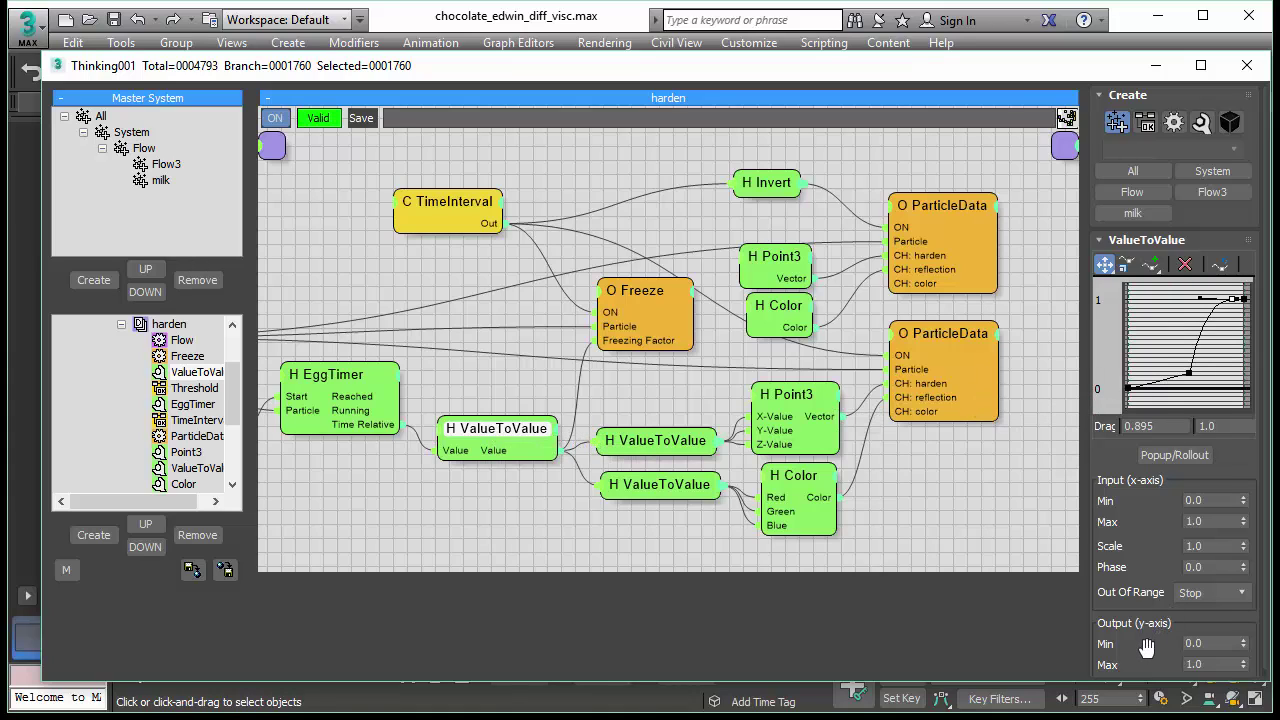
scroll(1147, 650, down, 1)
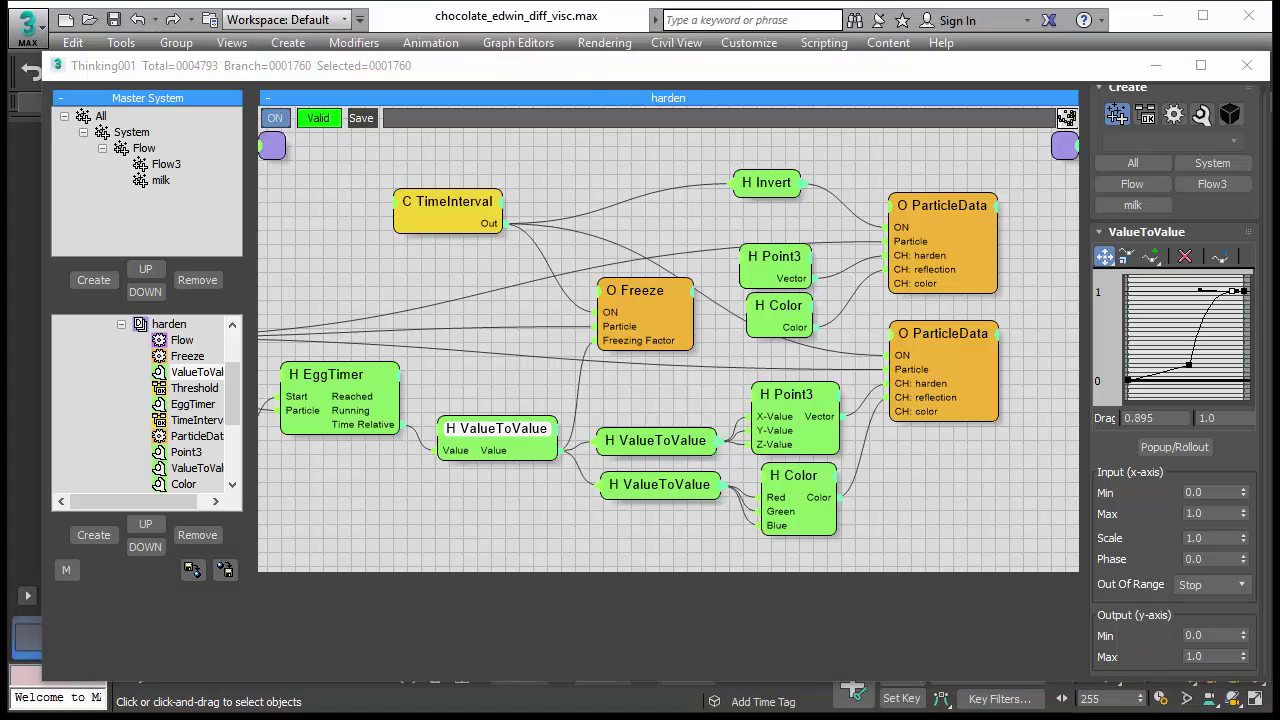
mouse_move(1235, 610)
mouse_down()
mouse_move(1179, 609)
mouse_move(1122, 638)
mouse_move(1138, 661)
mouse_move(1244, 678)
mouse_move(1228, 612)
mouse_up()
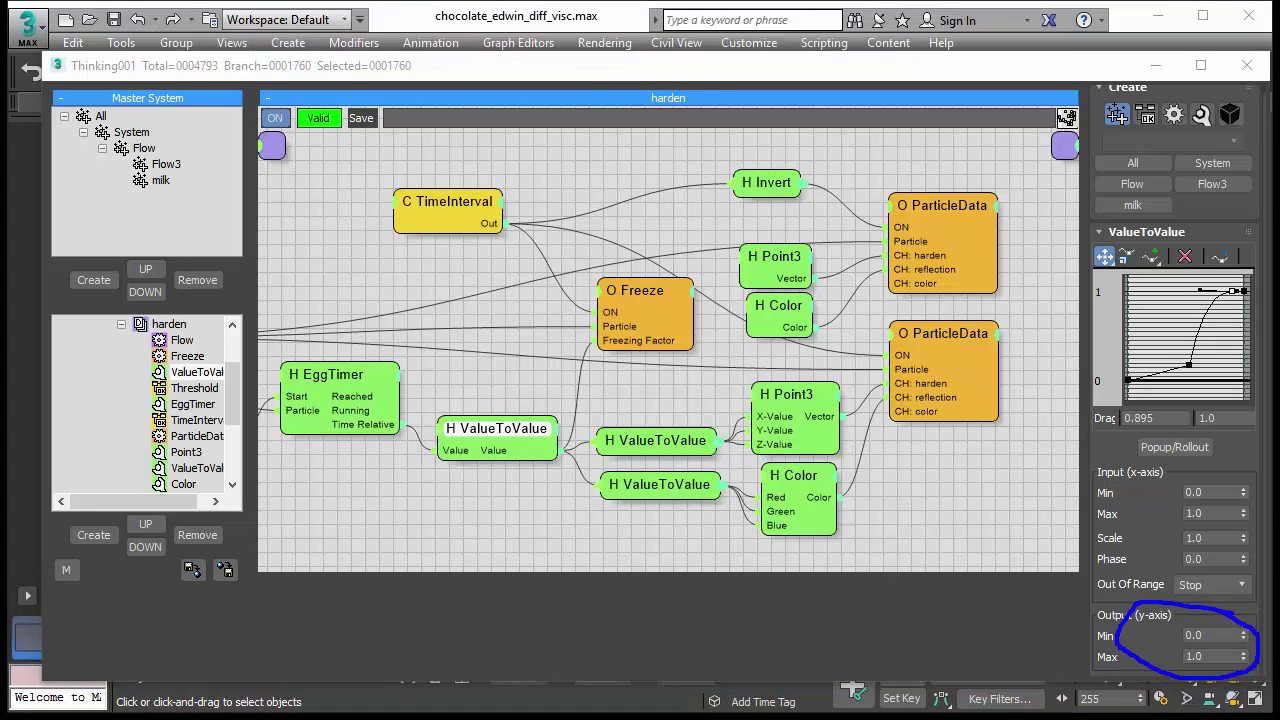
key(Escape)
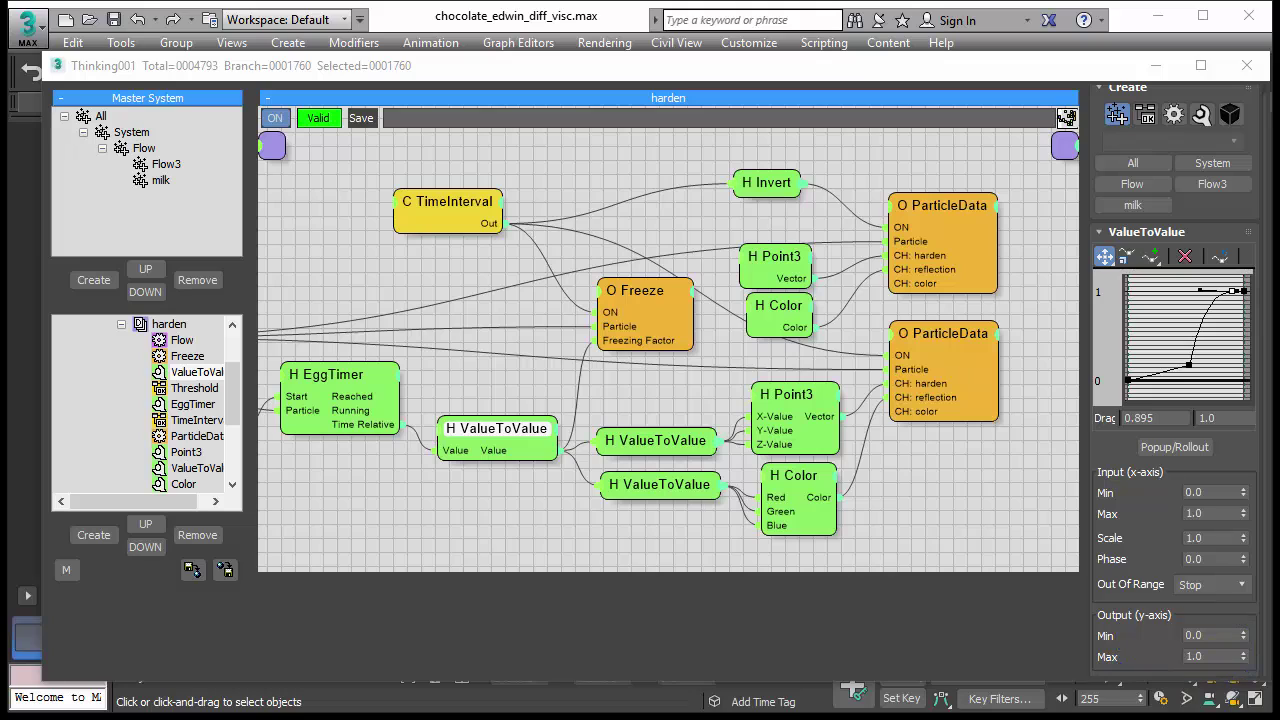
click(800, 396)
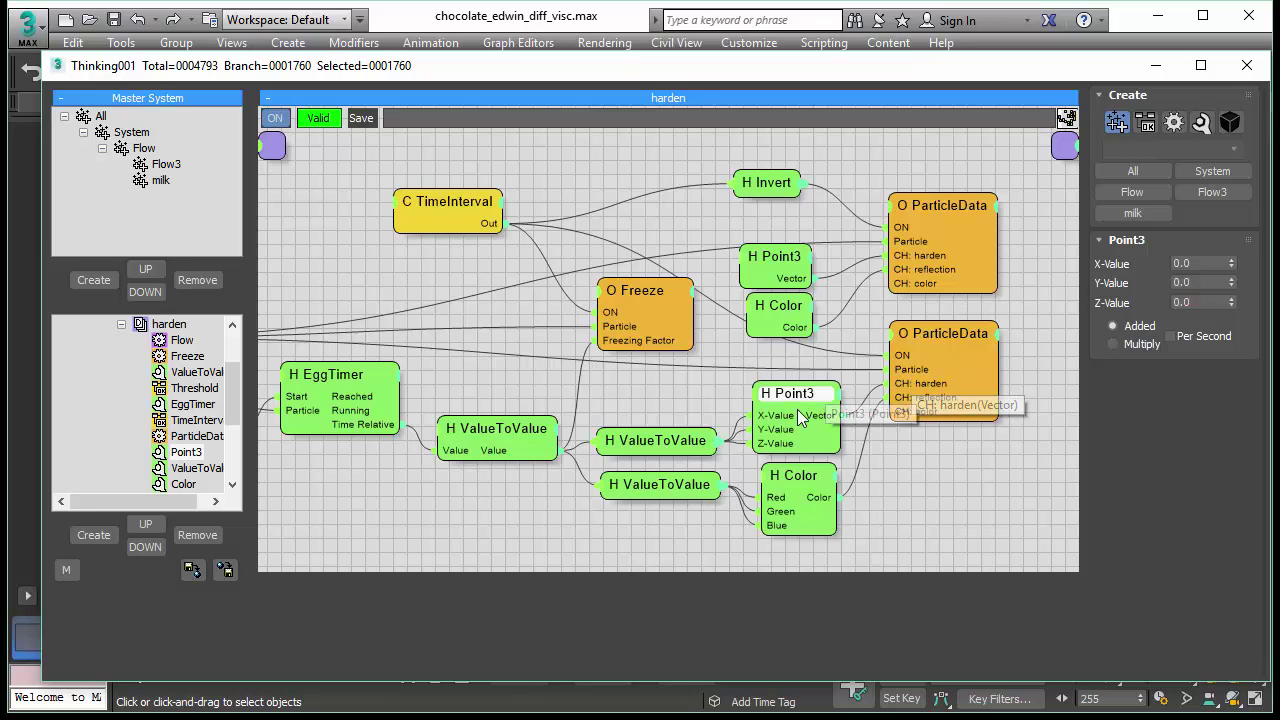
click(808, 480)
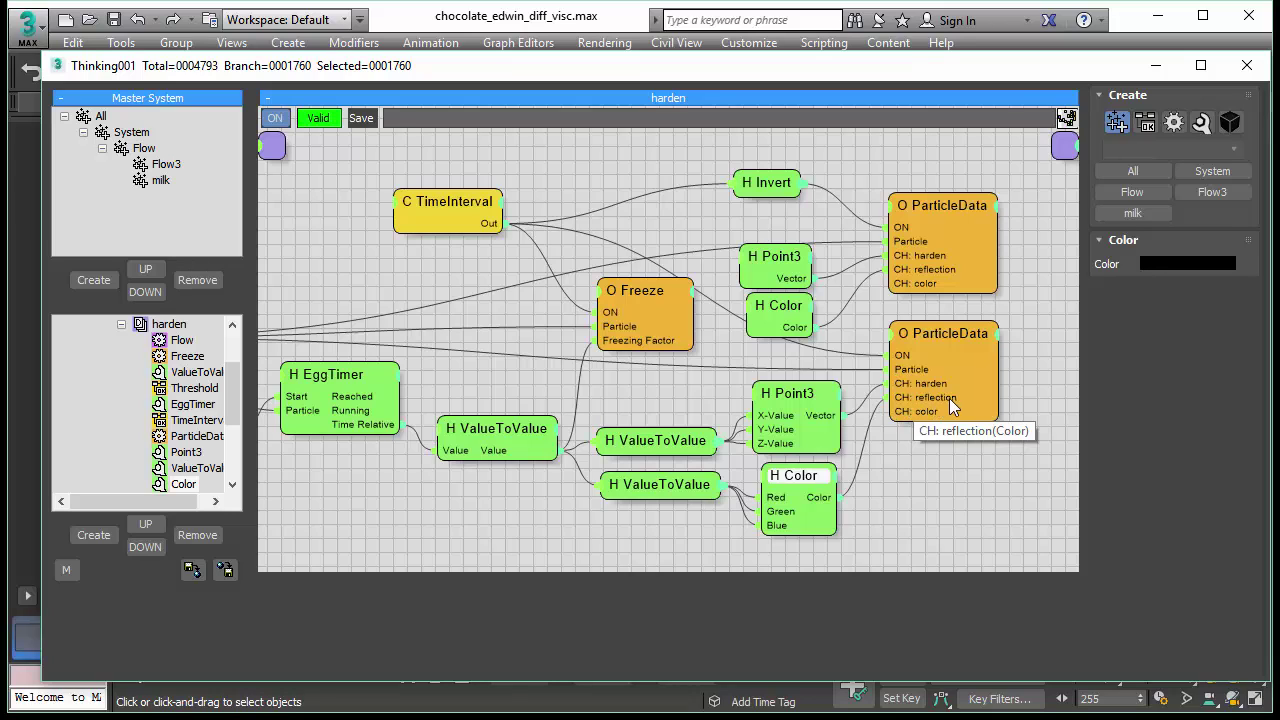
drag(949, 398, 812, 405)
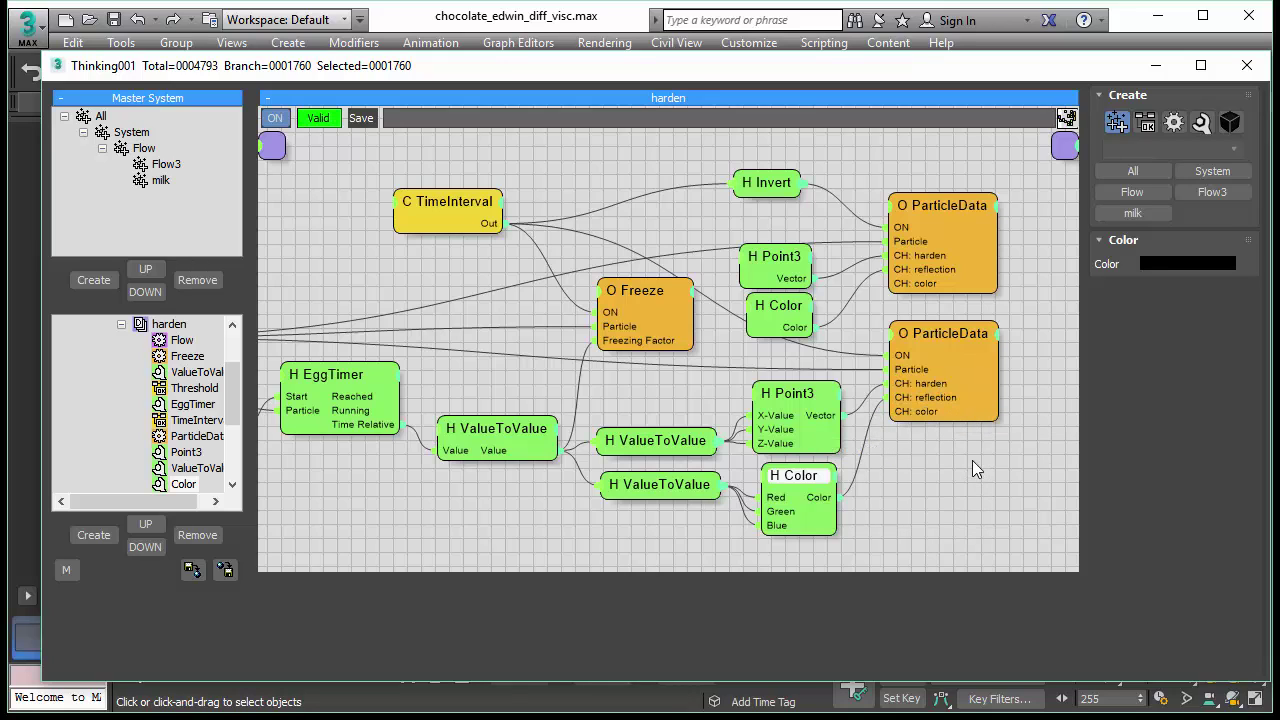
drag(900, 77, 903, 112)
click(1077, 80)
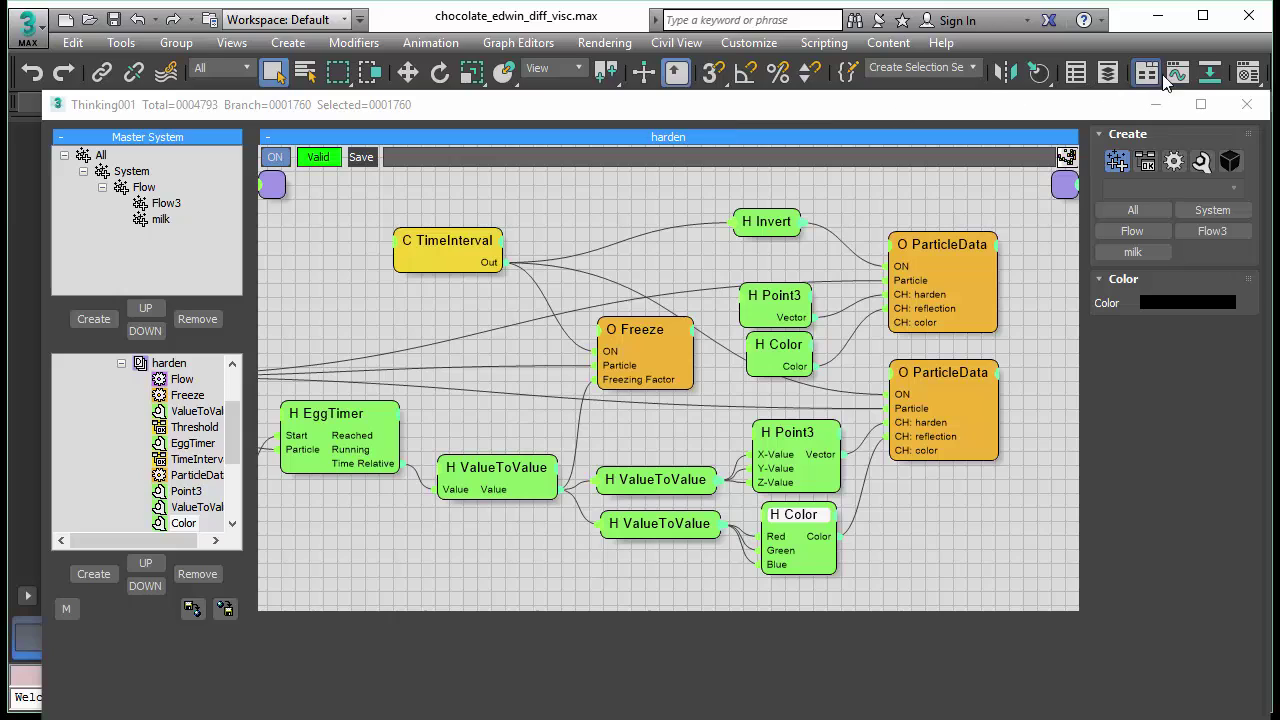
drag(958, 82, 798, 82)
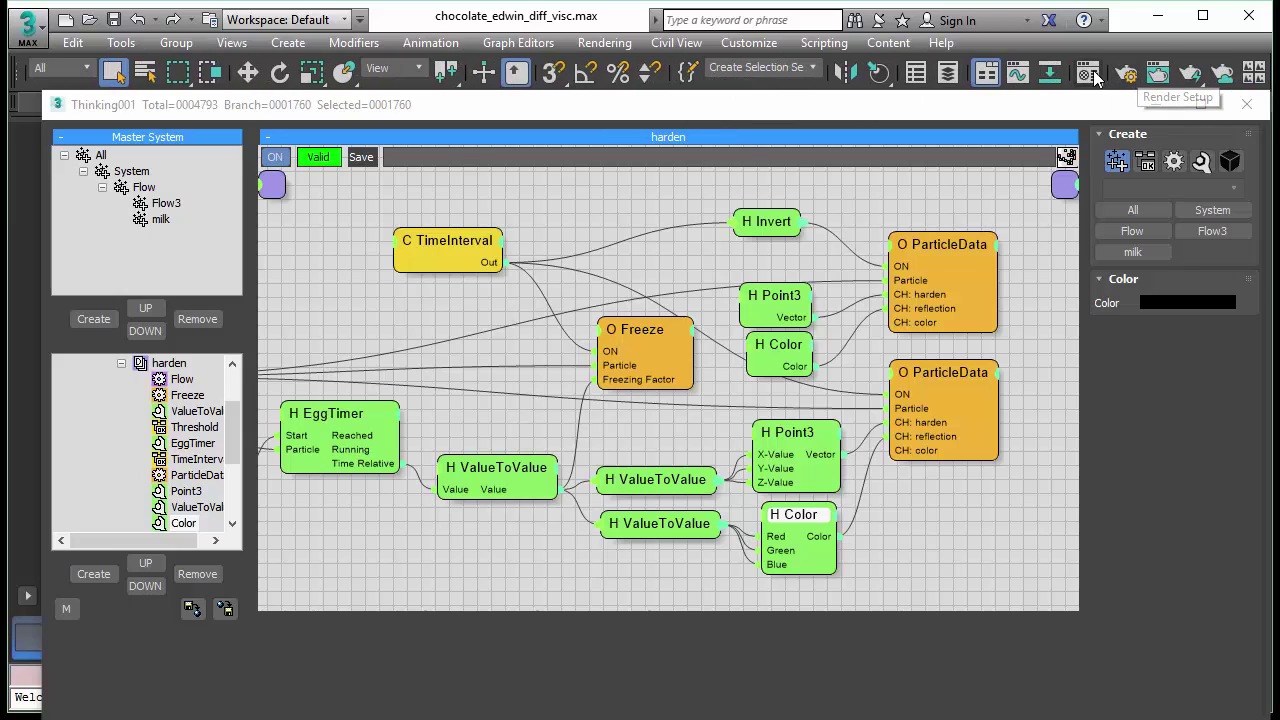
click(1088, 72)
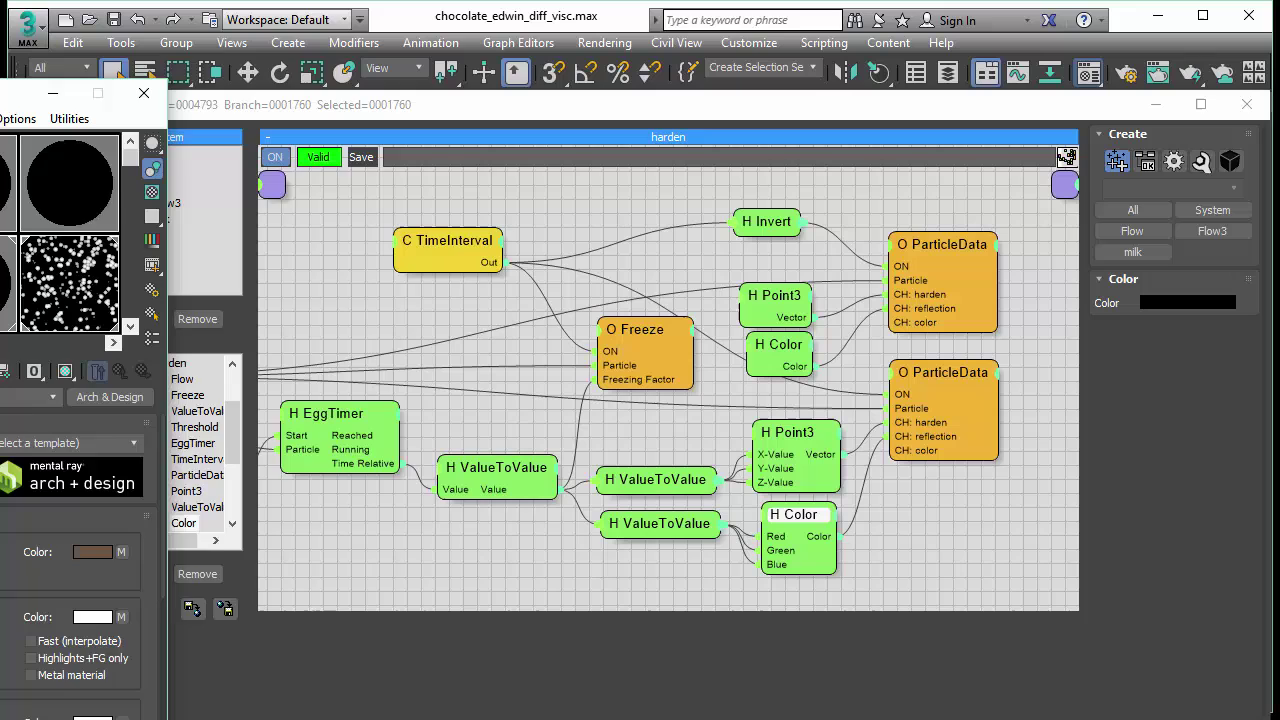
drag(40, 82, 363, 31)
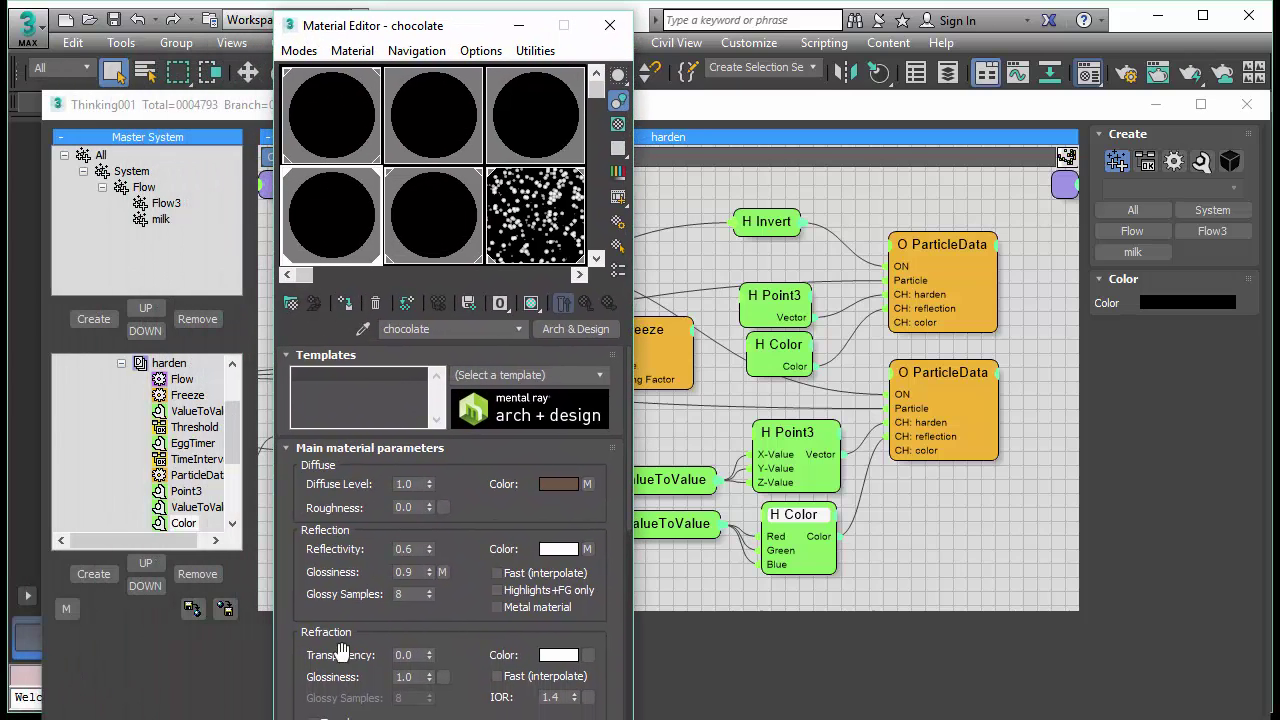
drag(437, 718, 437, 686)
scroll(484, 511, down, 2)
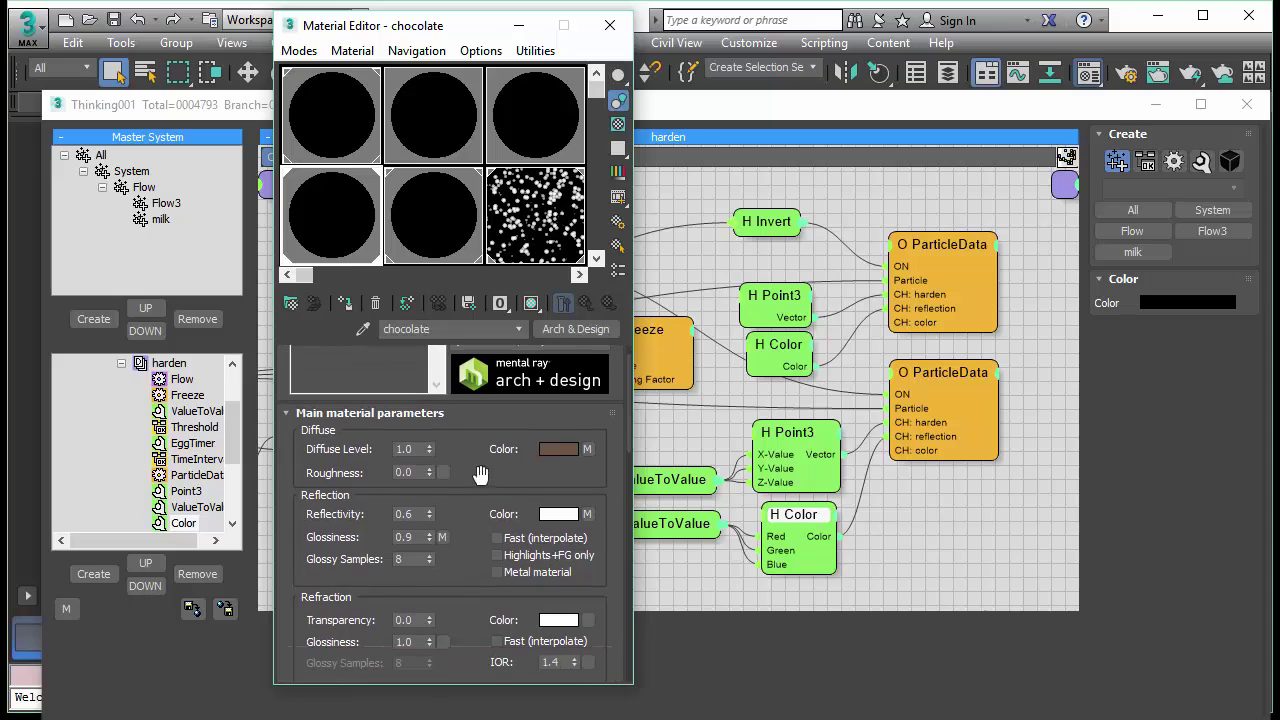
click(587, 447)
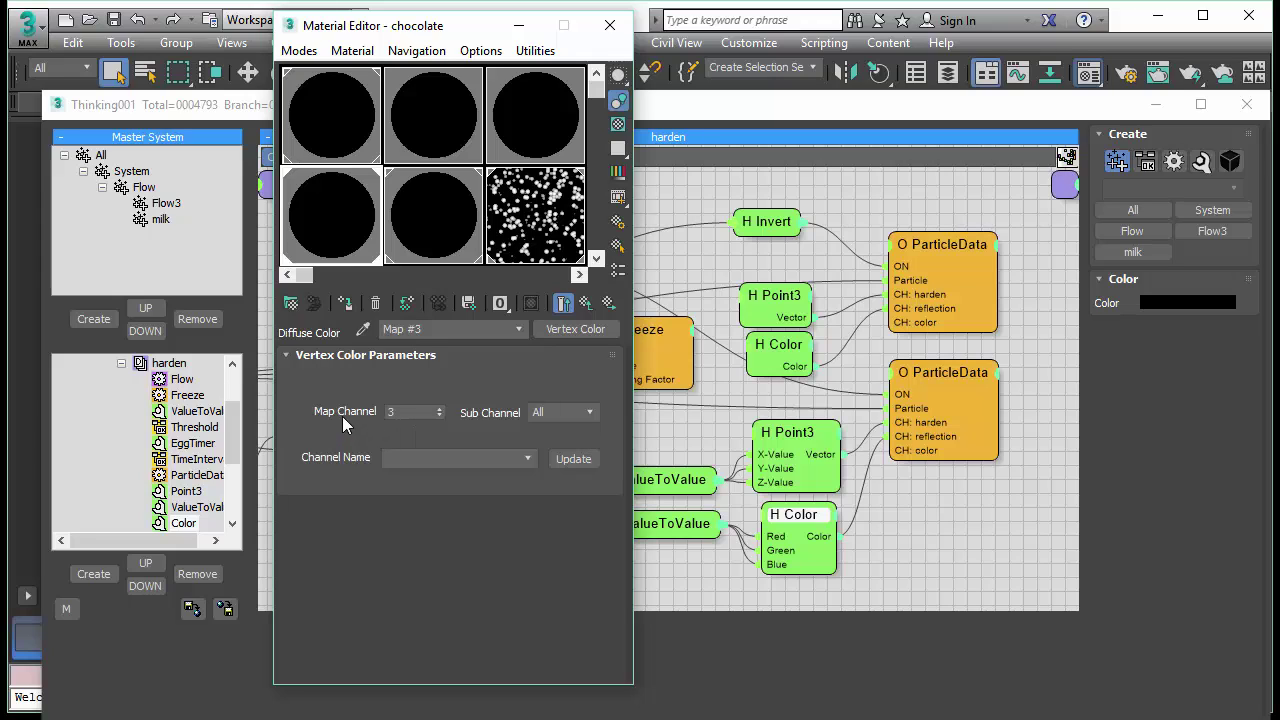
click(588, 305)
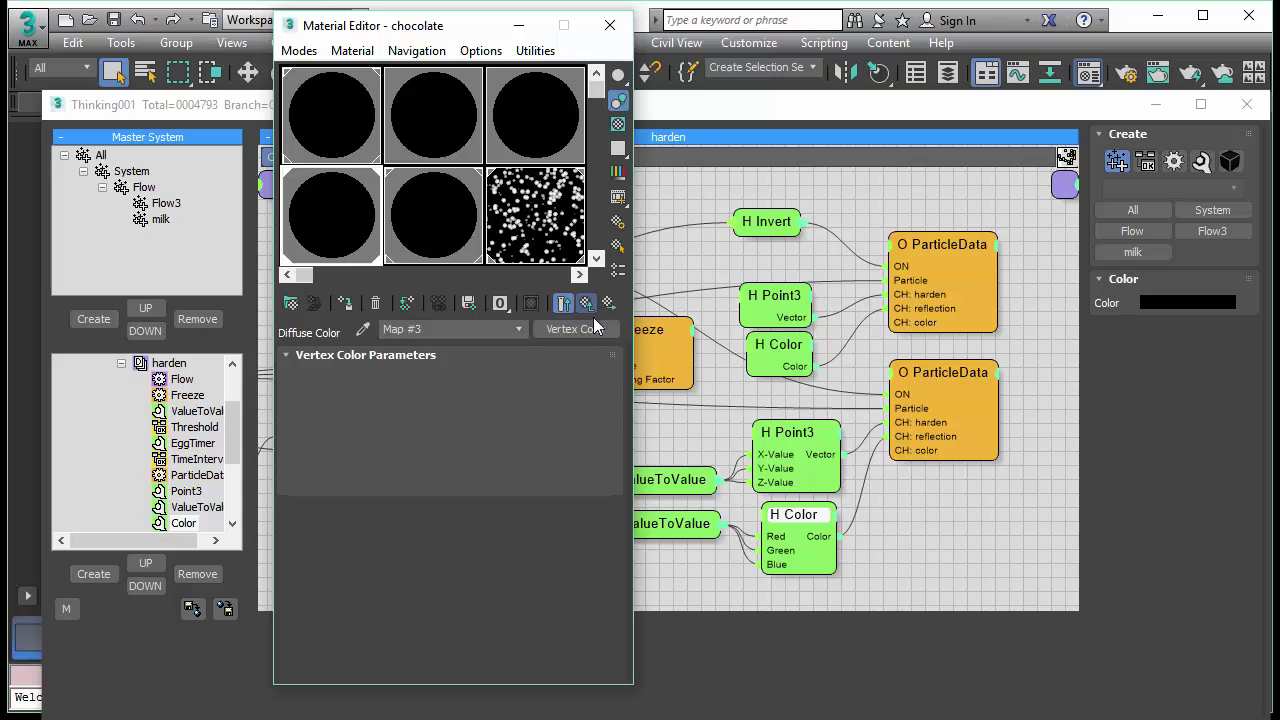
scroll(457, 514, down, 2)
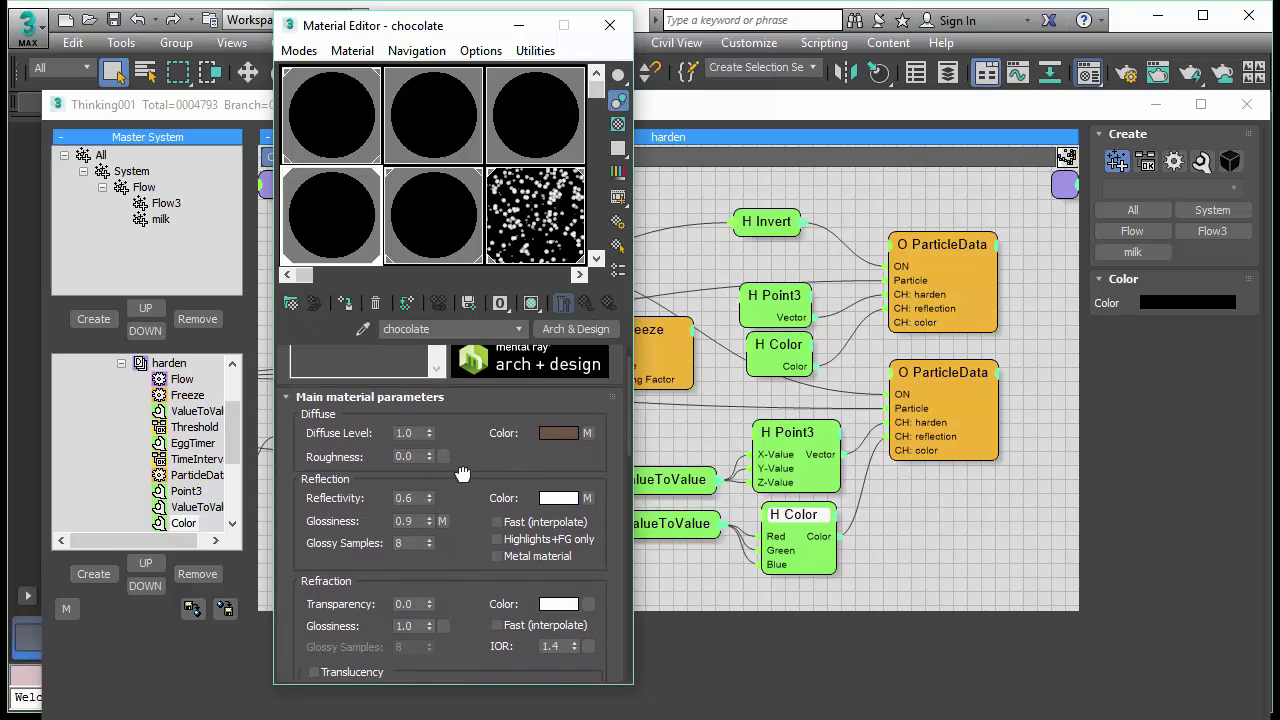
click(588, 497)
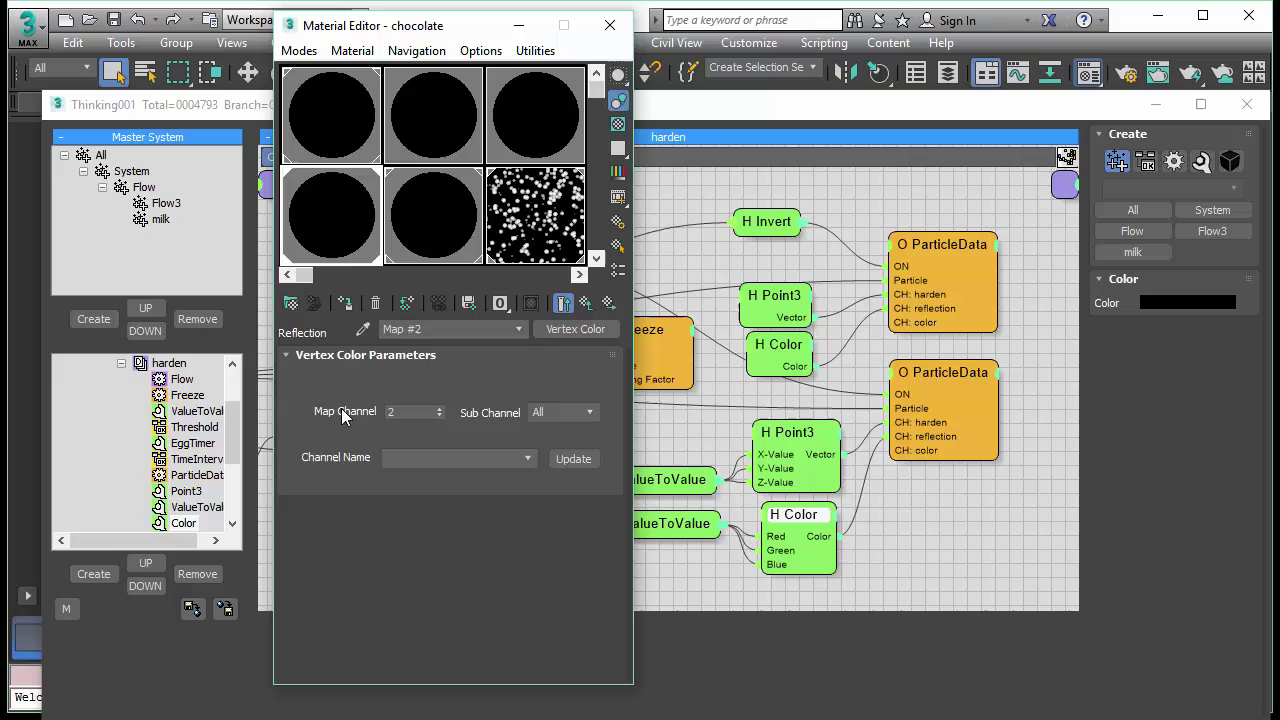
click(588, 305)
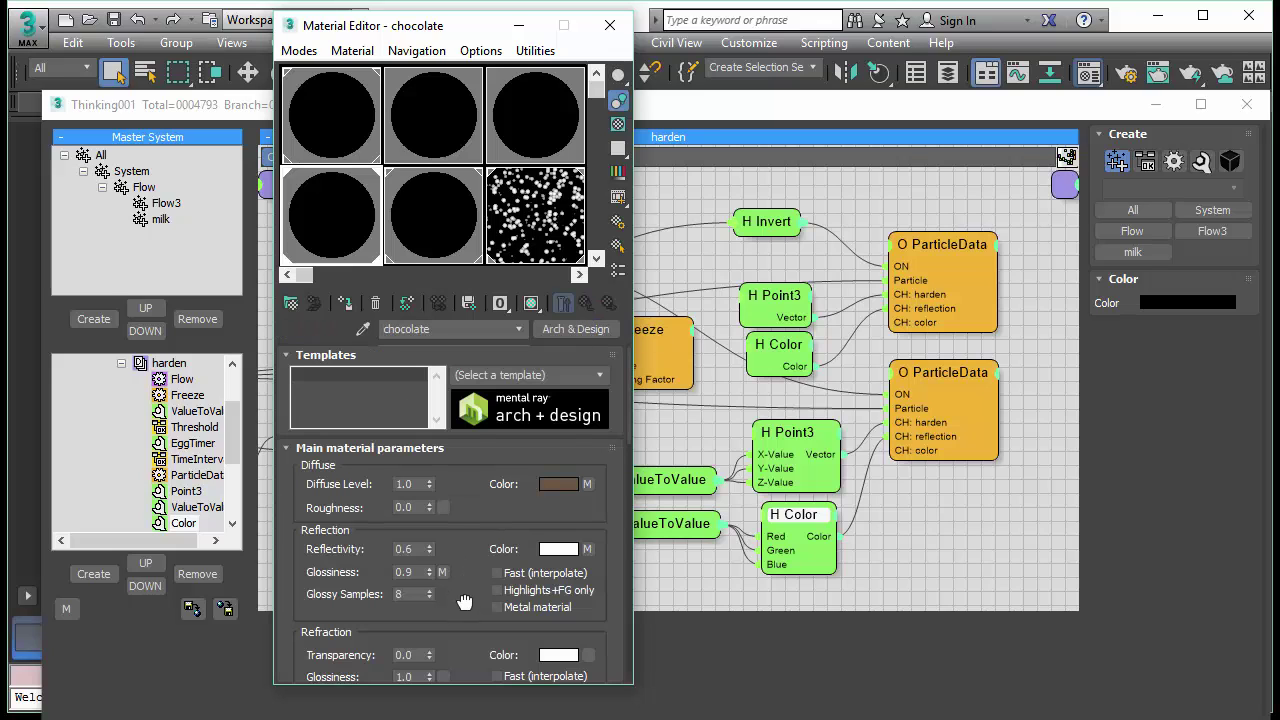
drag(466, 600, 445, 498)
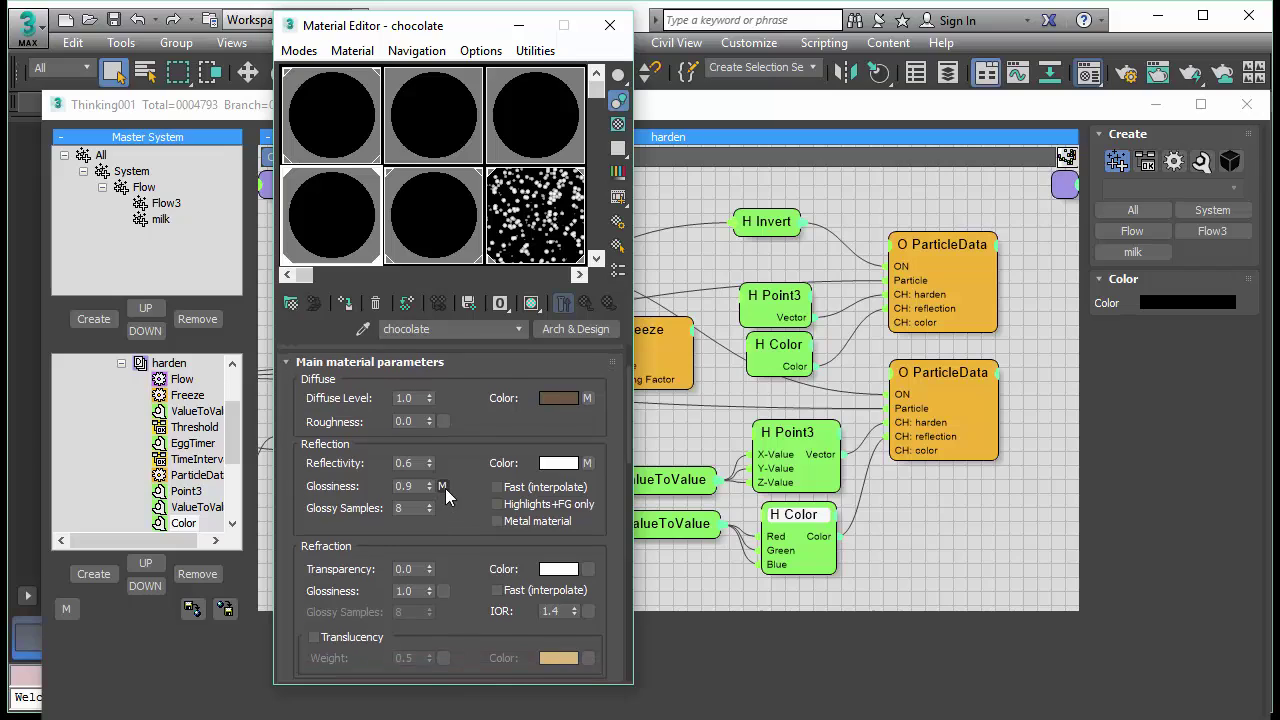
click(442, 486)
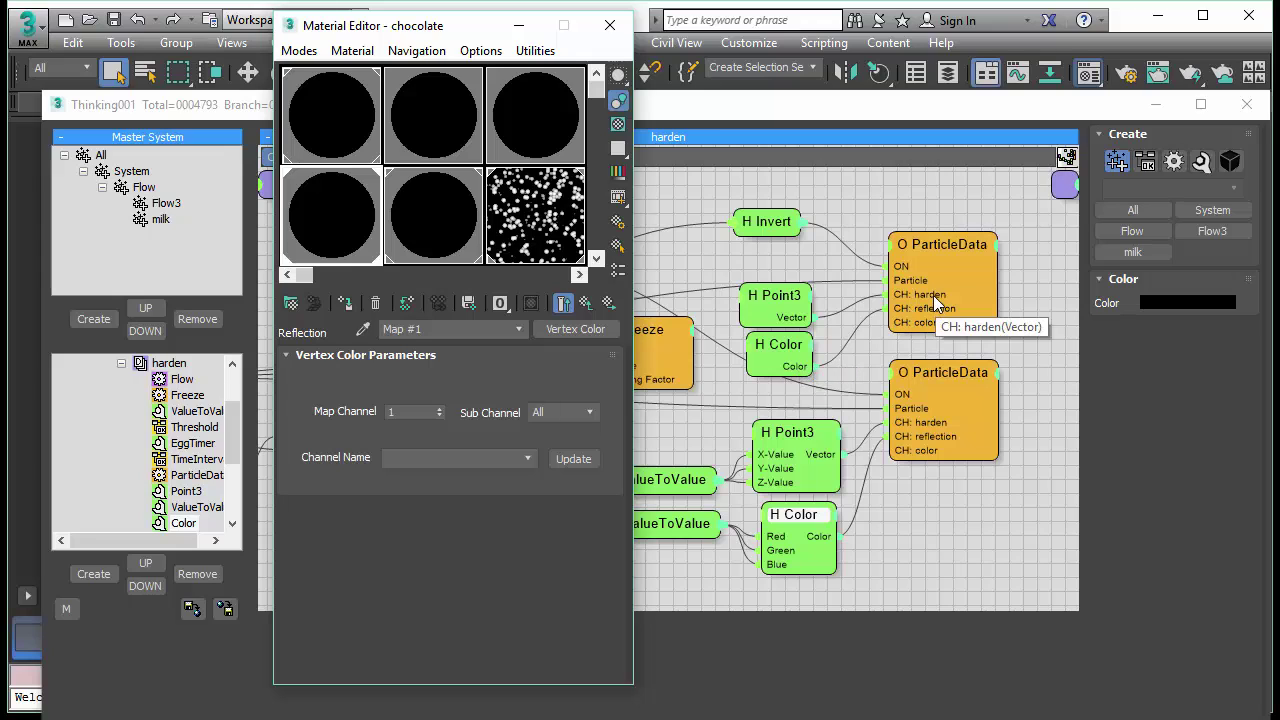
click(587, 304)
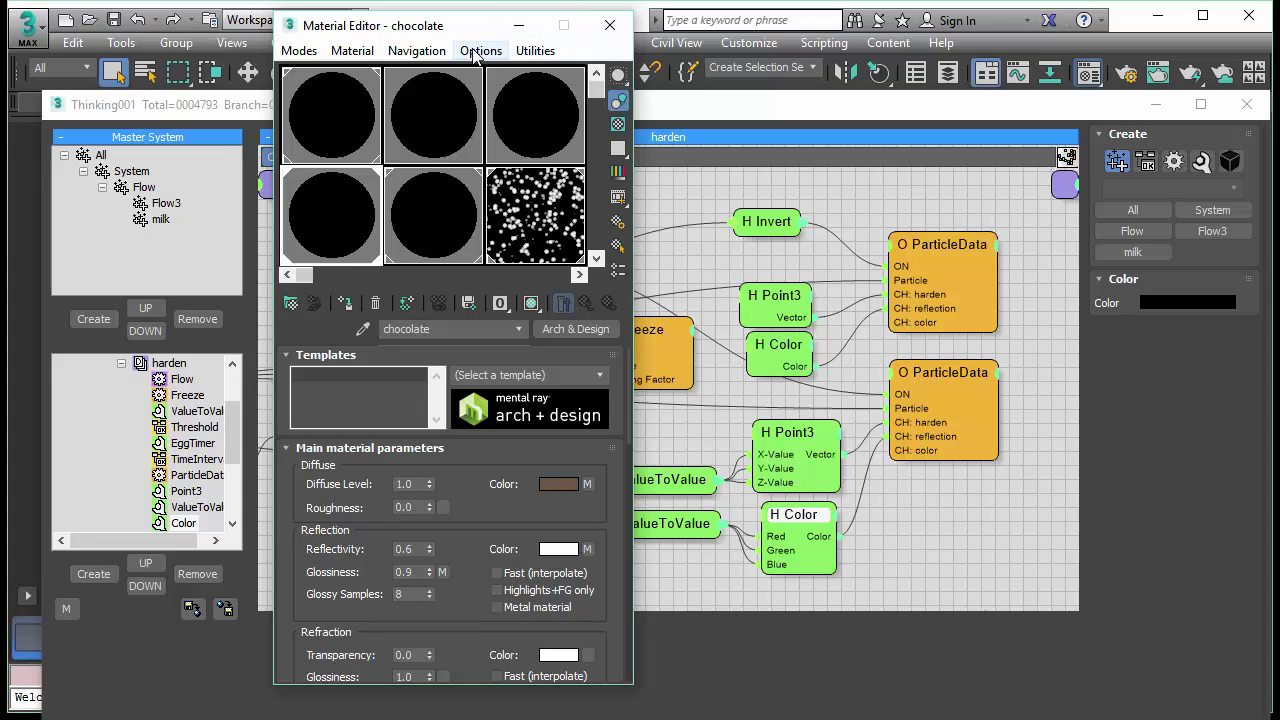
click(611, 26)
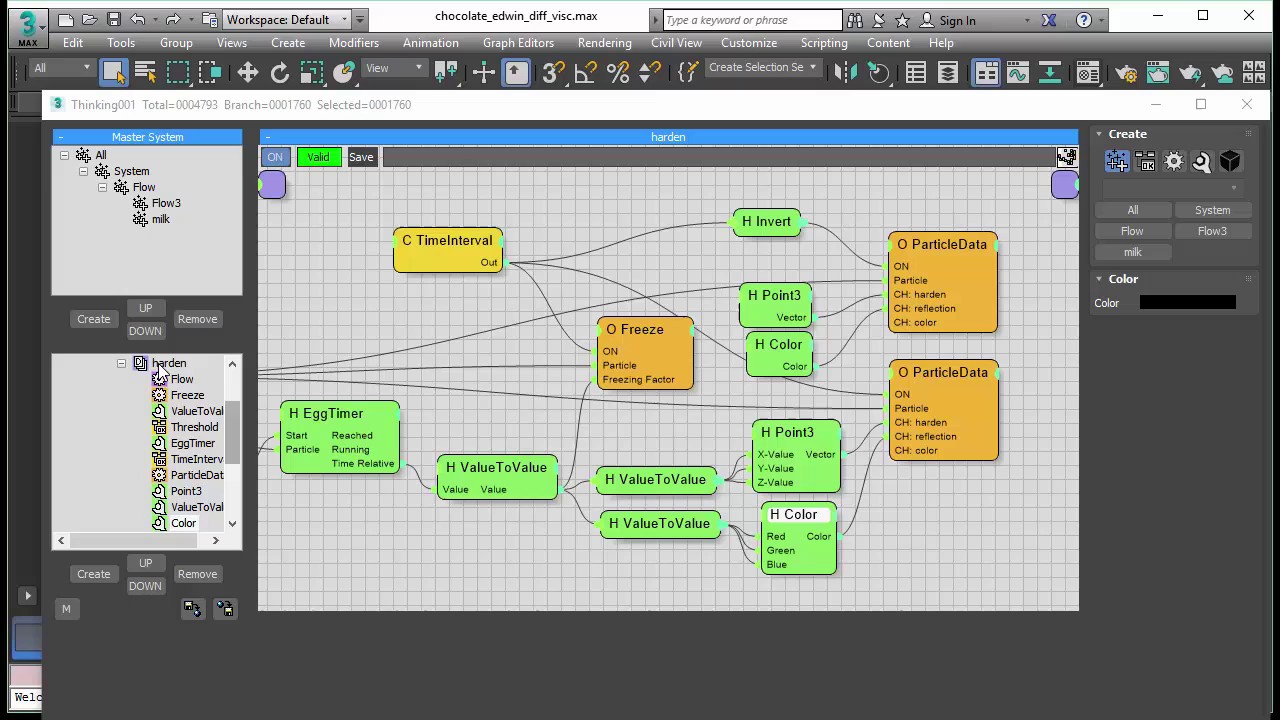
Show the Shape graph's ImplicitShape mapping channels and highlight UVW on Mapping ID 3
click(122, 364)
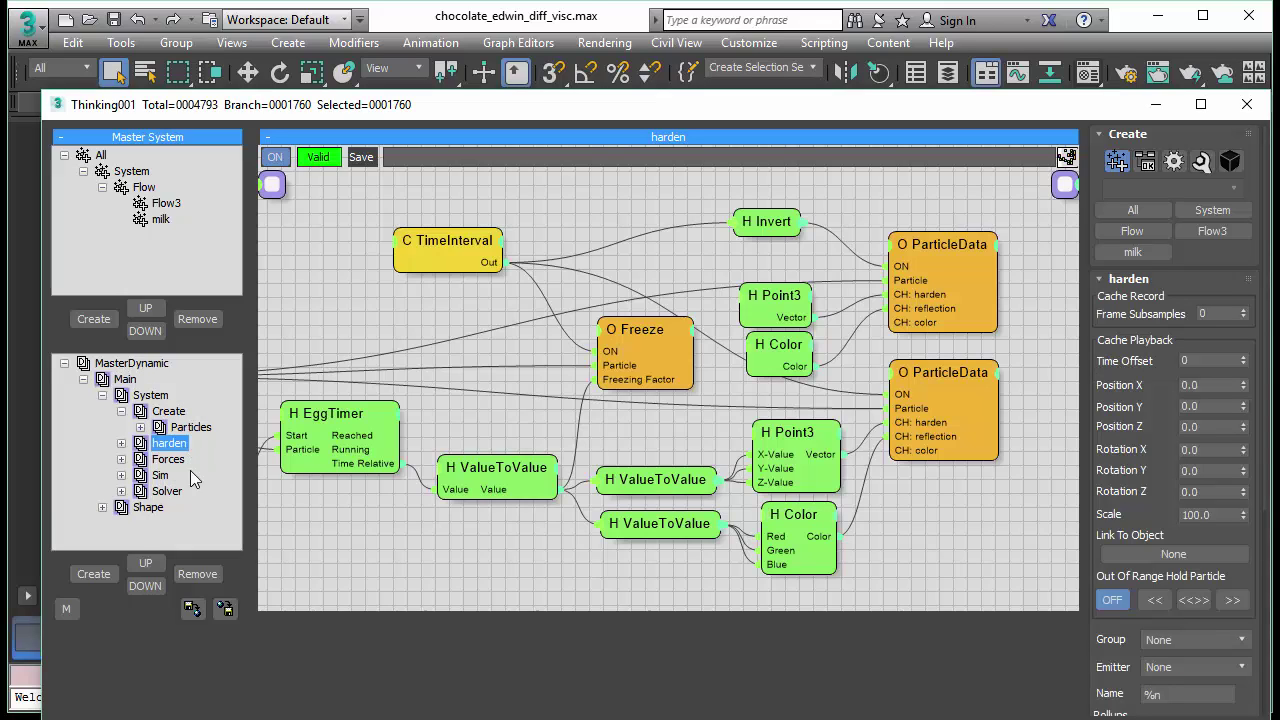
click(143, 508)
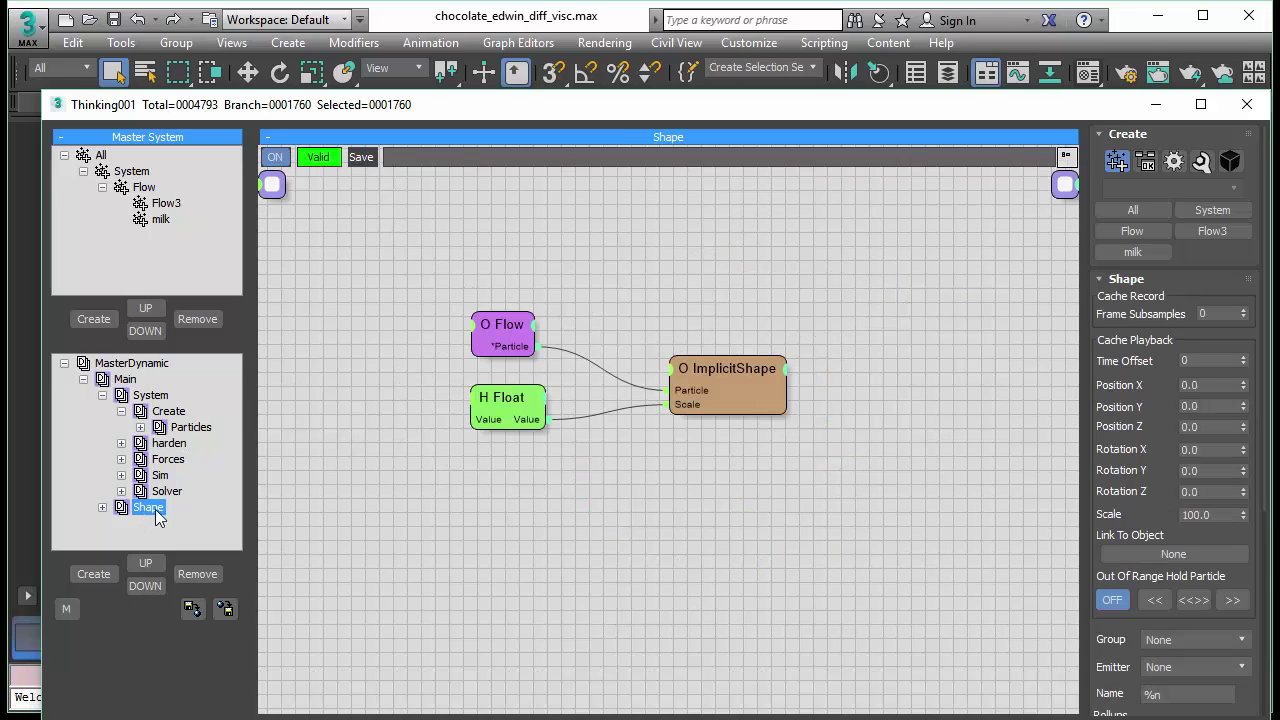
click(704, 367)
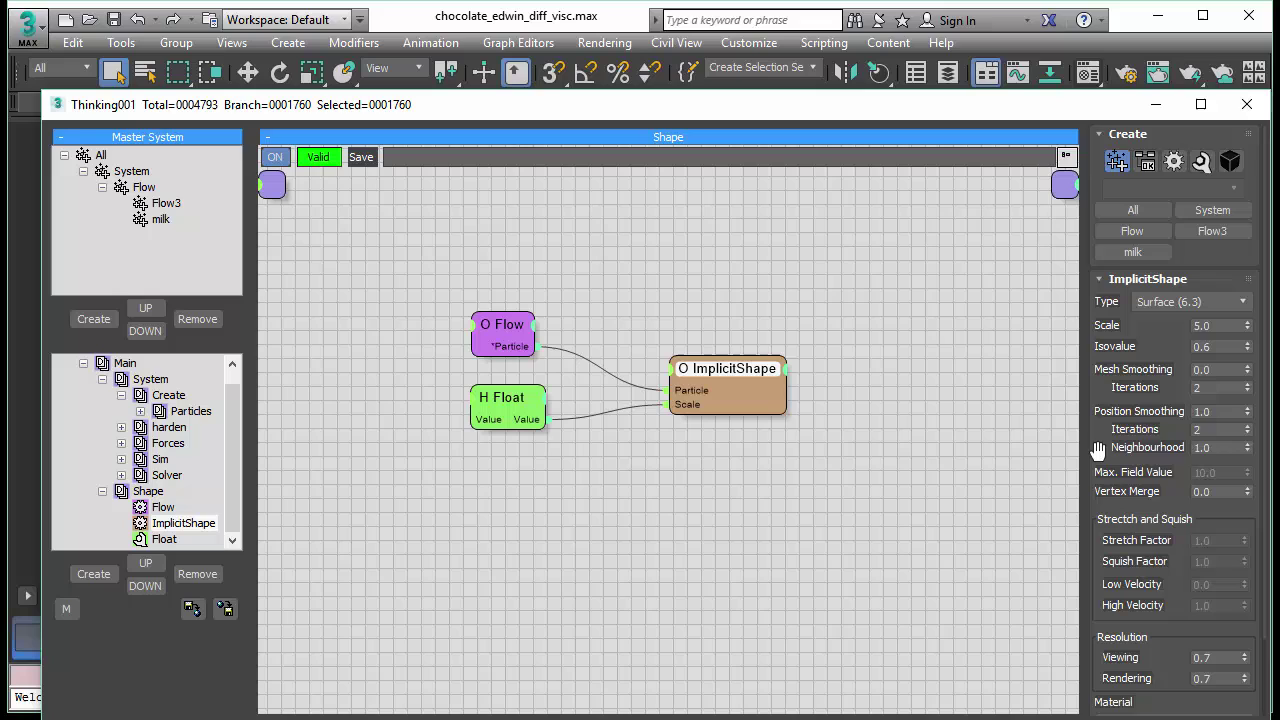
drag(1098, 448, 1094, 345)
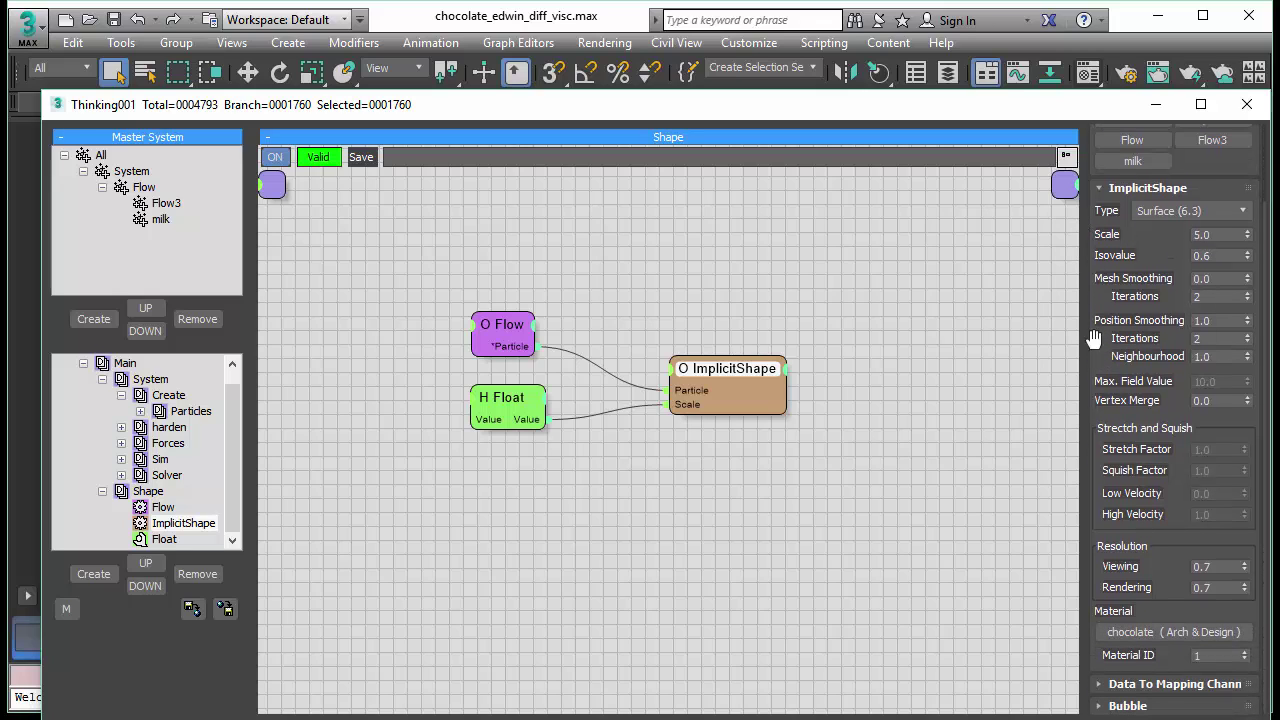
click(1104, 684)
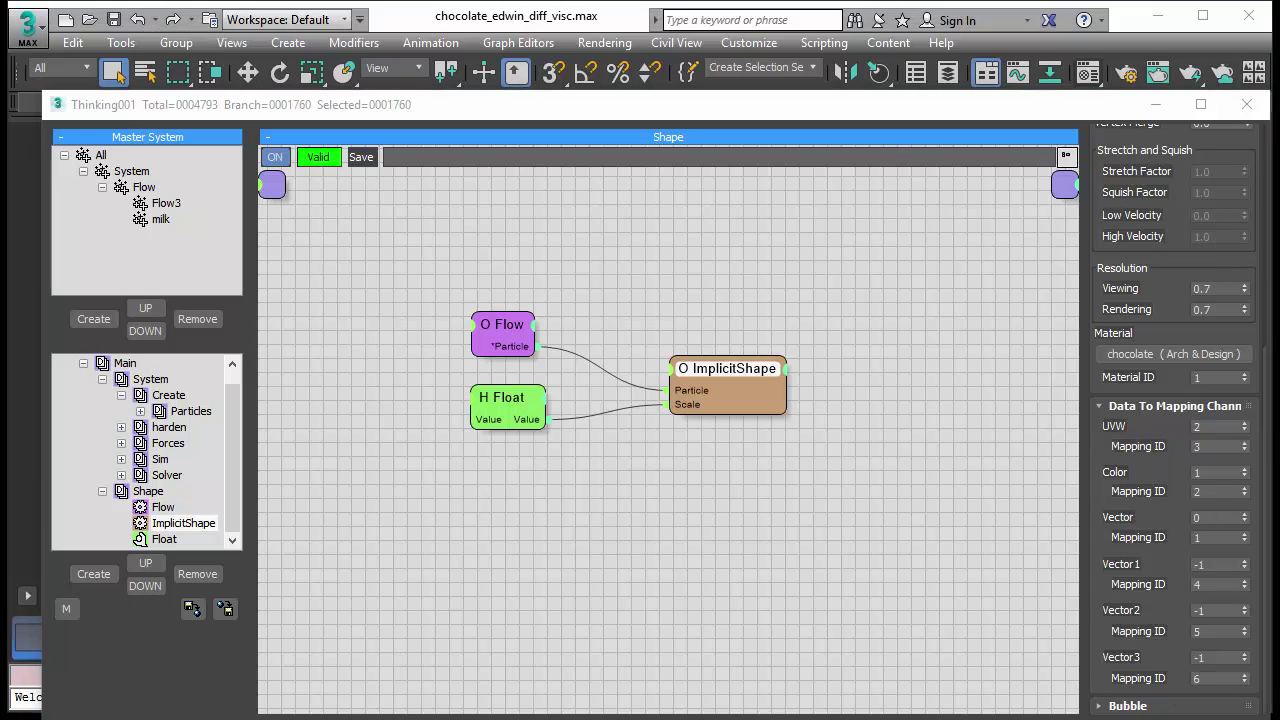
mouse_move(1240, 412)
mouse_down()
mouse_move(1185, 410)
mouse_move(1248, 448)
mouse_move(1225, 440)
mouse_up()
mouse_move(1138, 456)
mouse_down()
mouse_move(1245, 442)
mouse_move(1140, 440)
mouse_up()
Close the Thinking Particles window and resume playback of the chocolate-and-milk pour past frame 255
click(1249, 106)
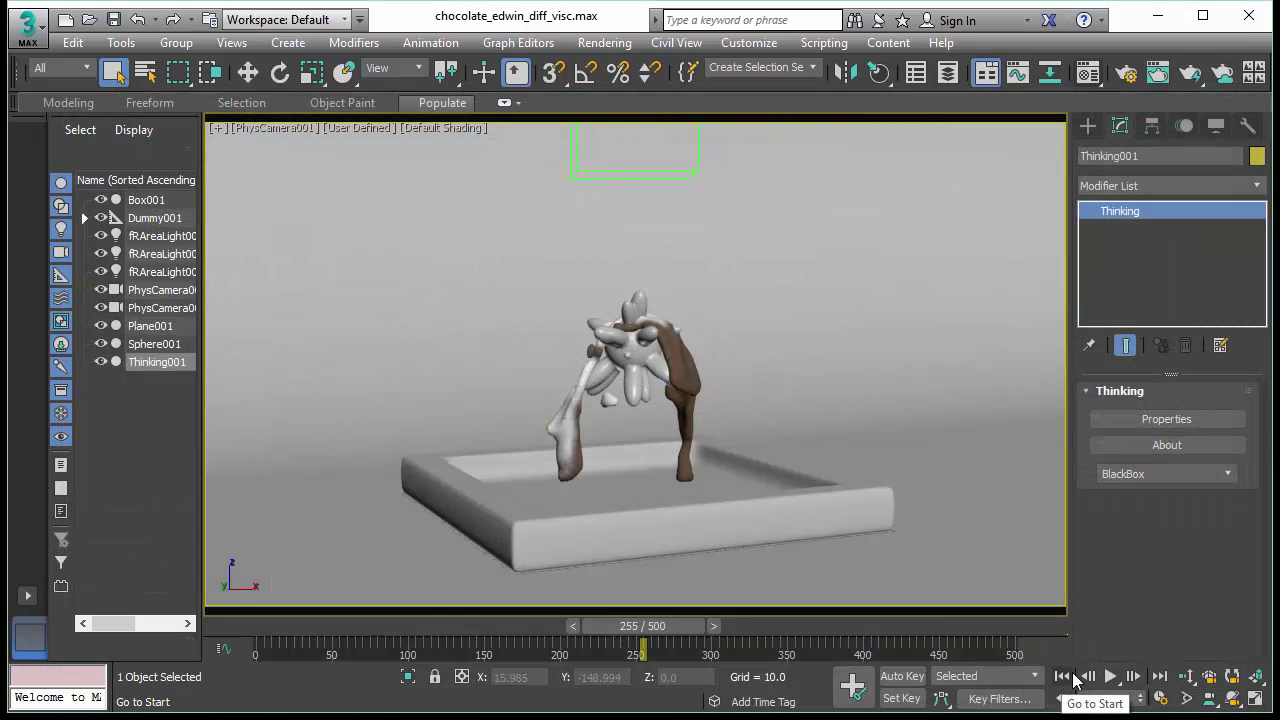
click(1111, 678)
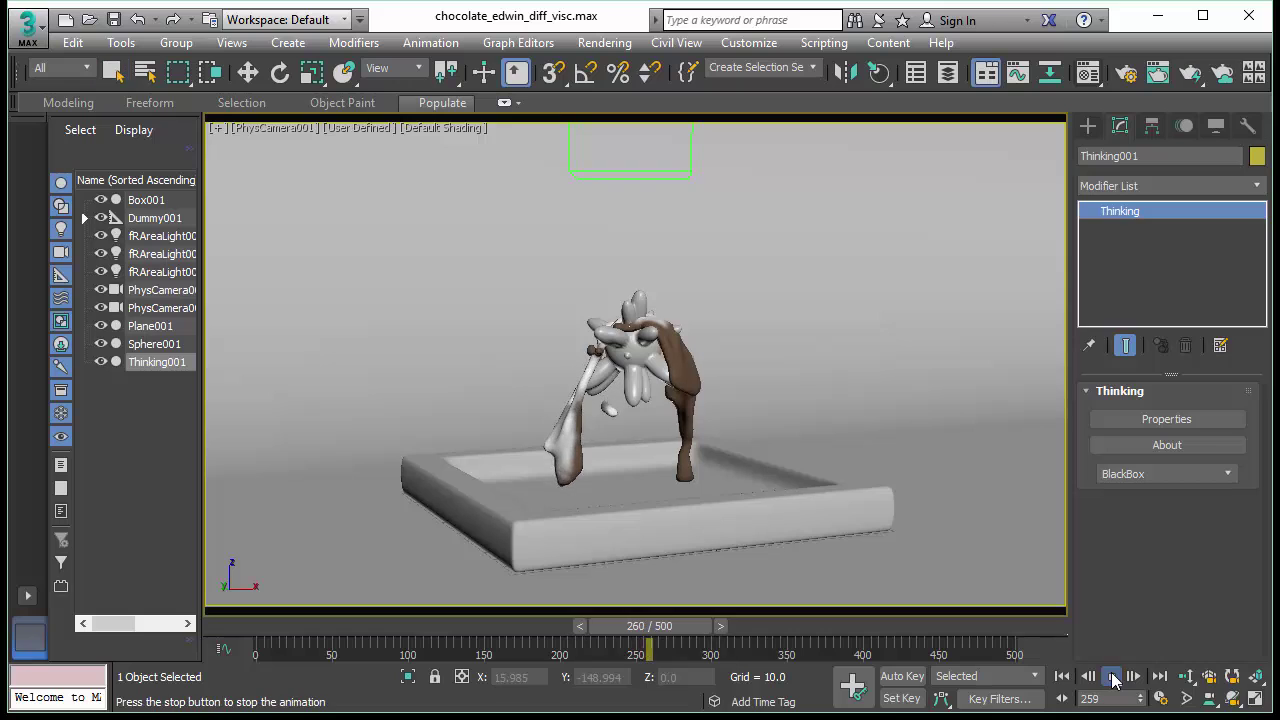